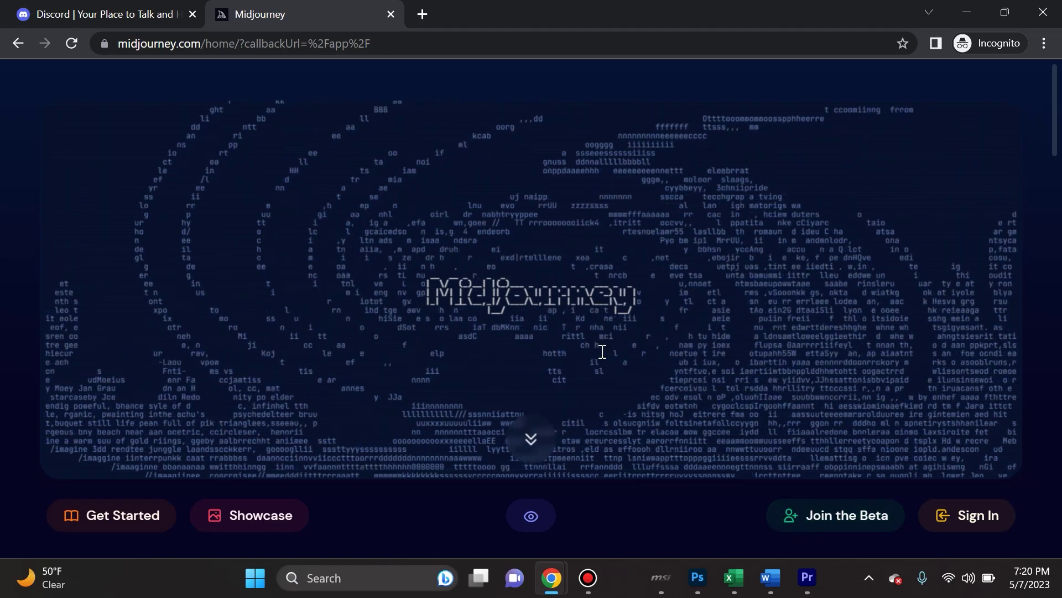
Switch from the Midjourney website to the discord.com tab in Chrome.
{"action": "left_click", "coordinate": [77, 7]}
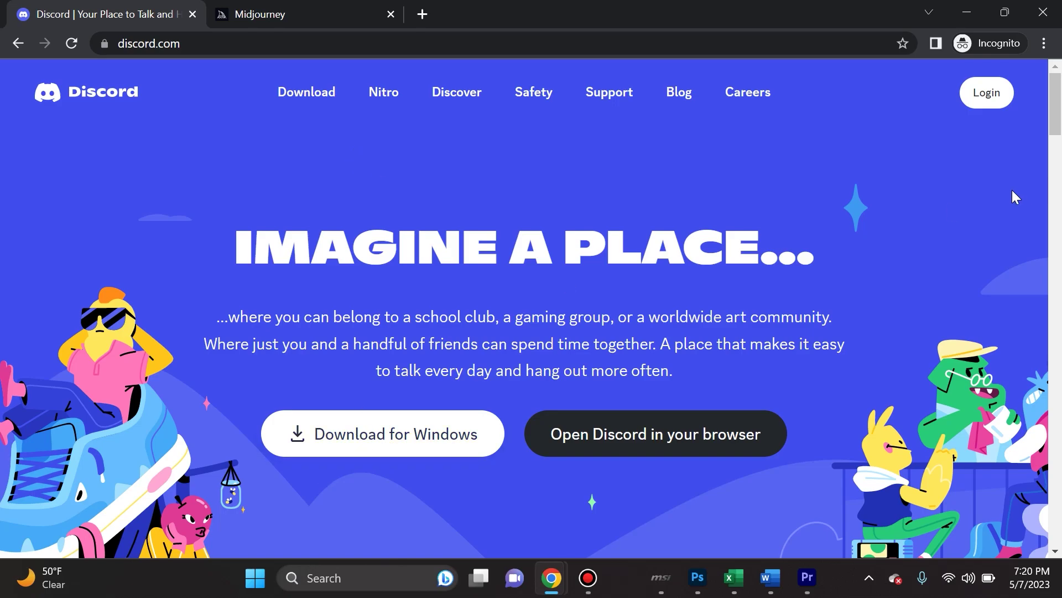
Switch to the next tab to show the Midjourney server's #newbies-156 channel.
{"action": "key", "text": "ctrl+Tab"}
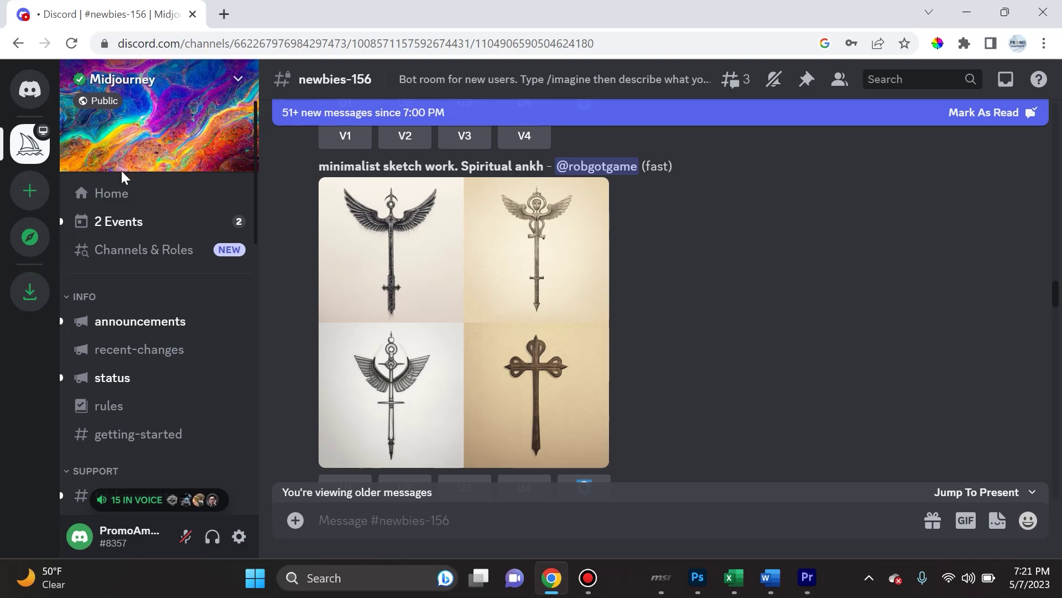
{"action": "scroll", "coordinate": [135, 321], "scroll_direction": "down", "scroll_amount": 5}
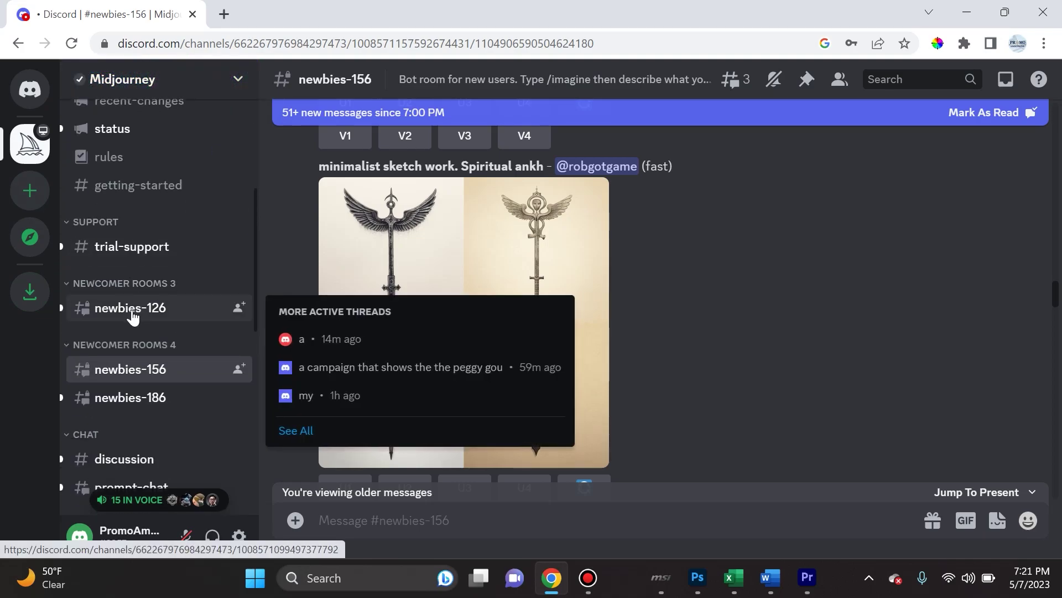
{"action": "scroll", "coordinate": [125, 188], "scroll_direction": "down", "scroll_amount": 3}
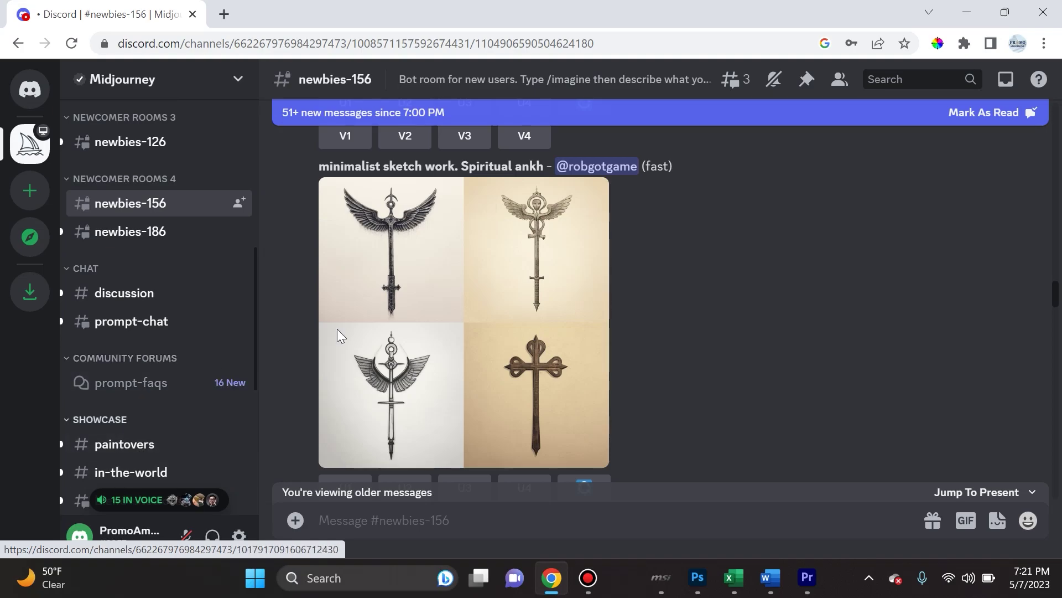
{"action": "scroll", "coordinate": [574, 282], "scroll_direction": "up", "scroll_amount": 10}
{"action": "scroll", "coordinate": [620, 287], "scroll_direction": "down", "scroll_amount": 5}
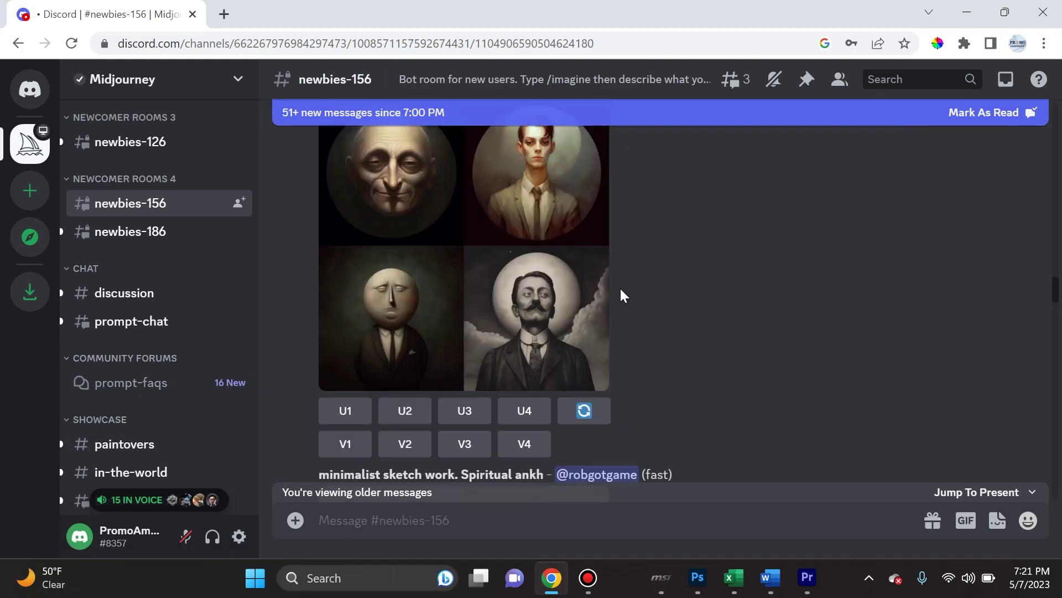
{"action": "scroll", "coordinate": [648, 315], "scroll_direction": "up", "scroll_amount": 3}
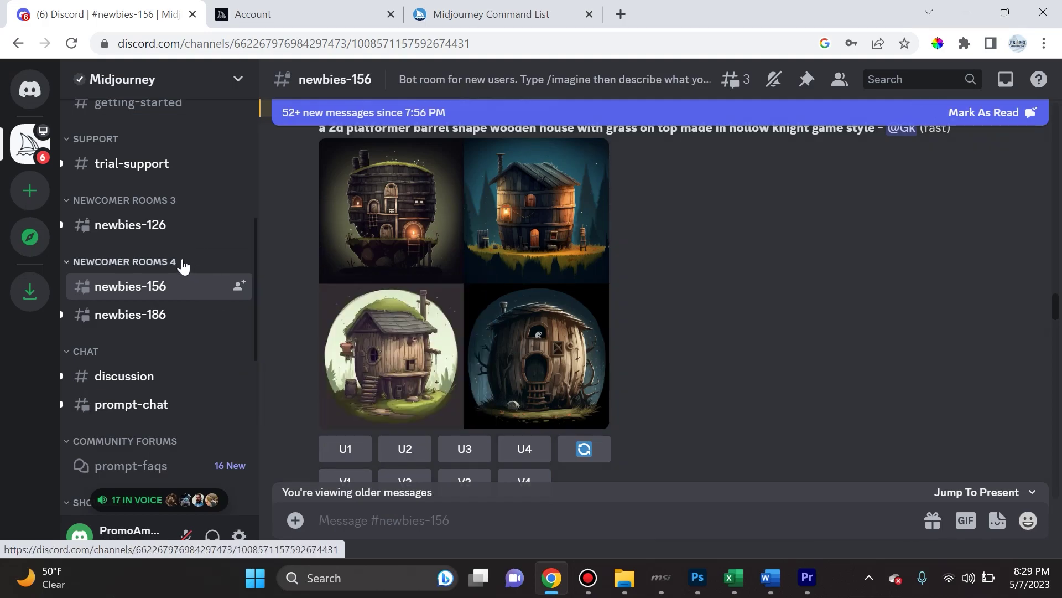
{"action": "mouse_move", "coordinate": [163, 239]}
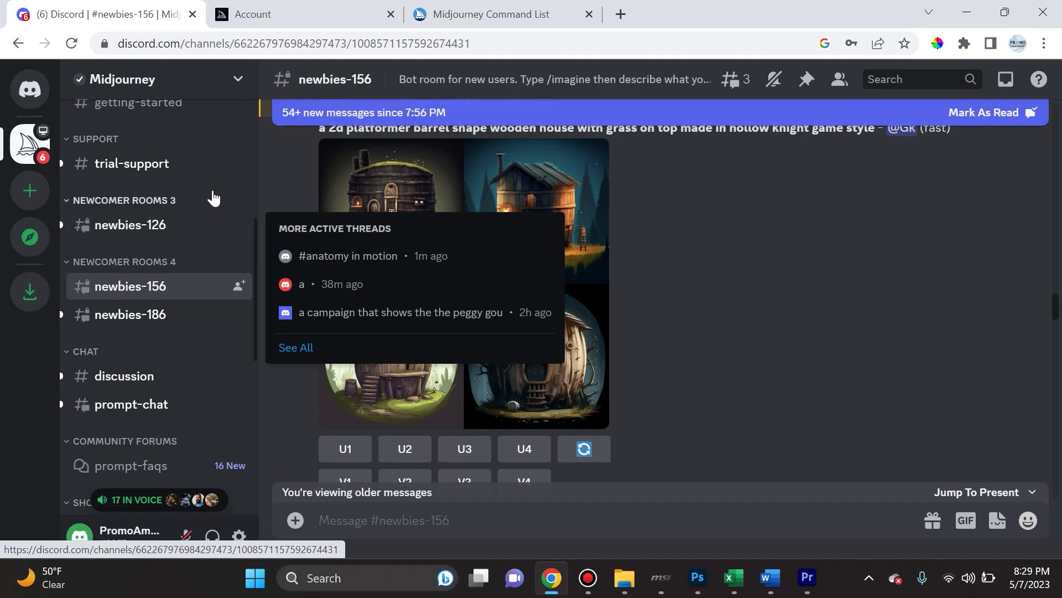
{"action": "mouse_move", "coordinate": [234, 220]}
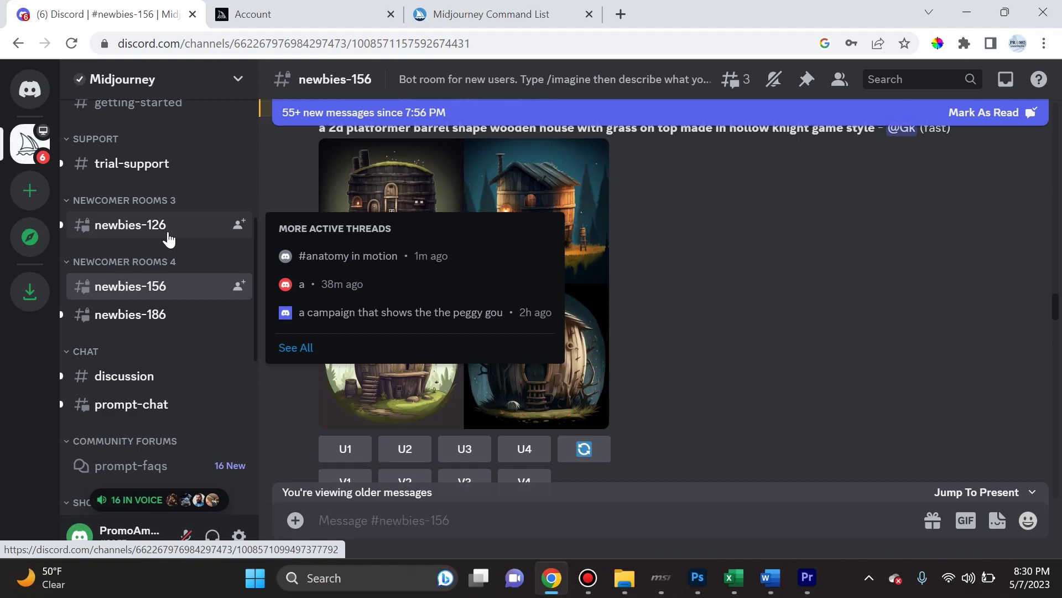
{"action": "left_click", "coordinate": [112, 288]}
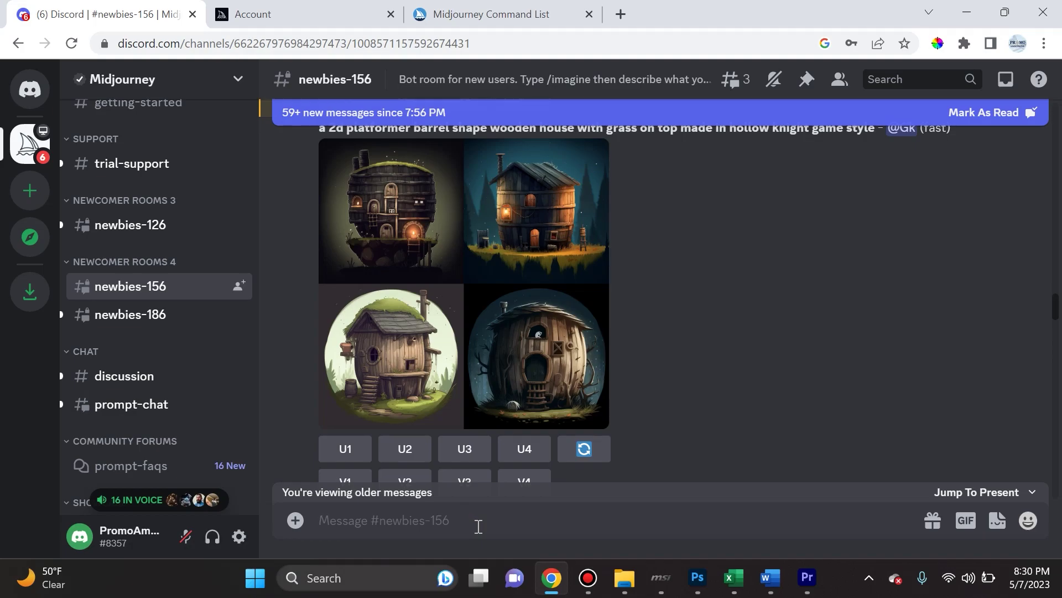
Open the Prompts page in the Midjourney docs, then return to #newbies-156.
{"action": "left_click", "coordinate": [325, 8]}
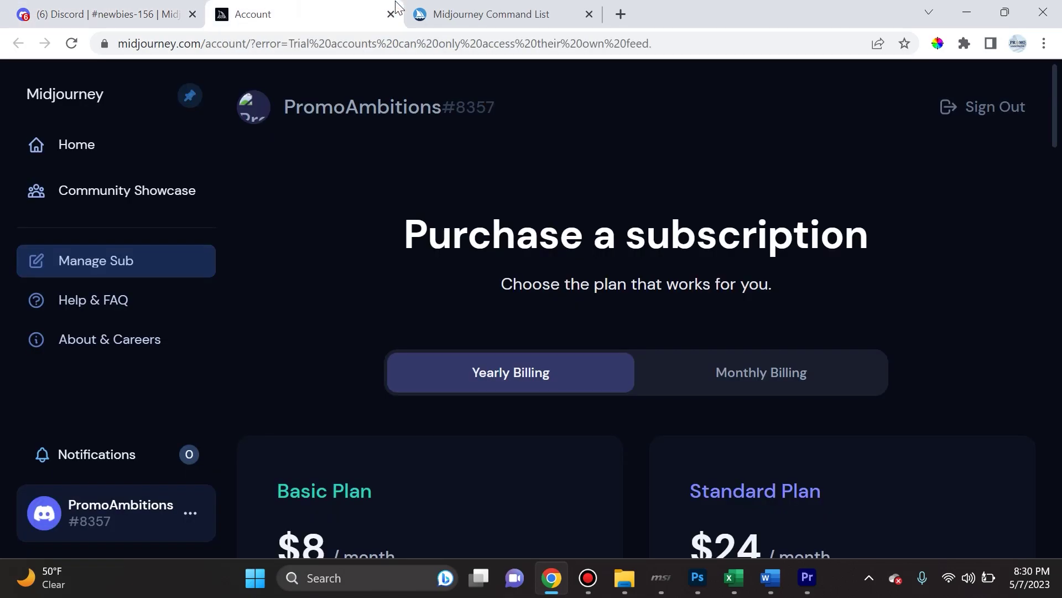
{"action": "left_click", "coordinate": [437, 12]}
{"action": "scroll", "coordinate": [163, 270], "scroll_direction": "up", "scroll_amount": 3}
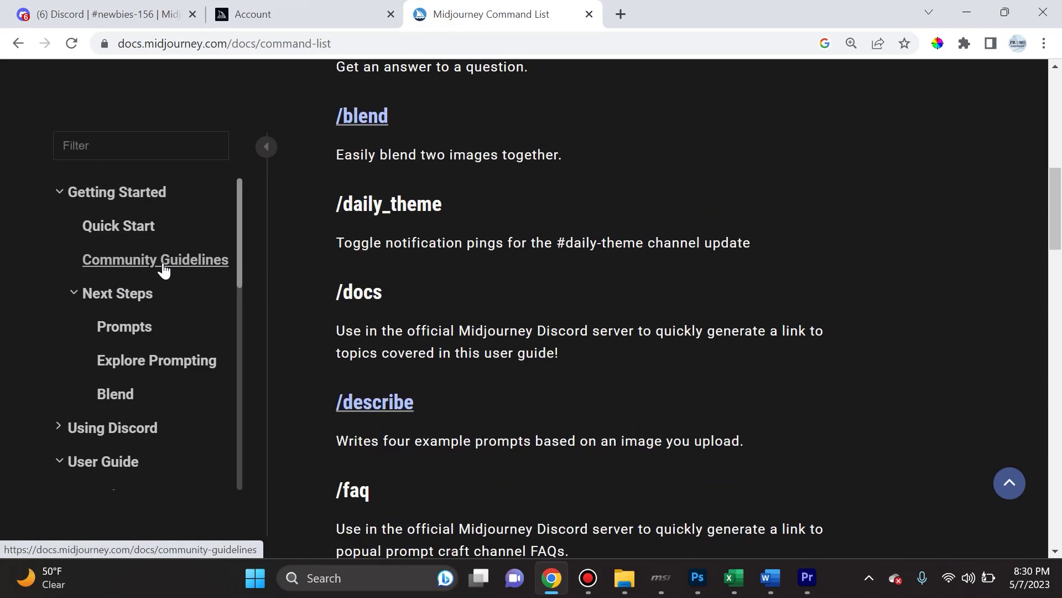
{"action": "scroll", "coordinate": [163, 270], "scroll_direction": "up", "scroll_amount": 10}
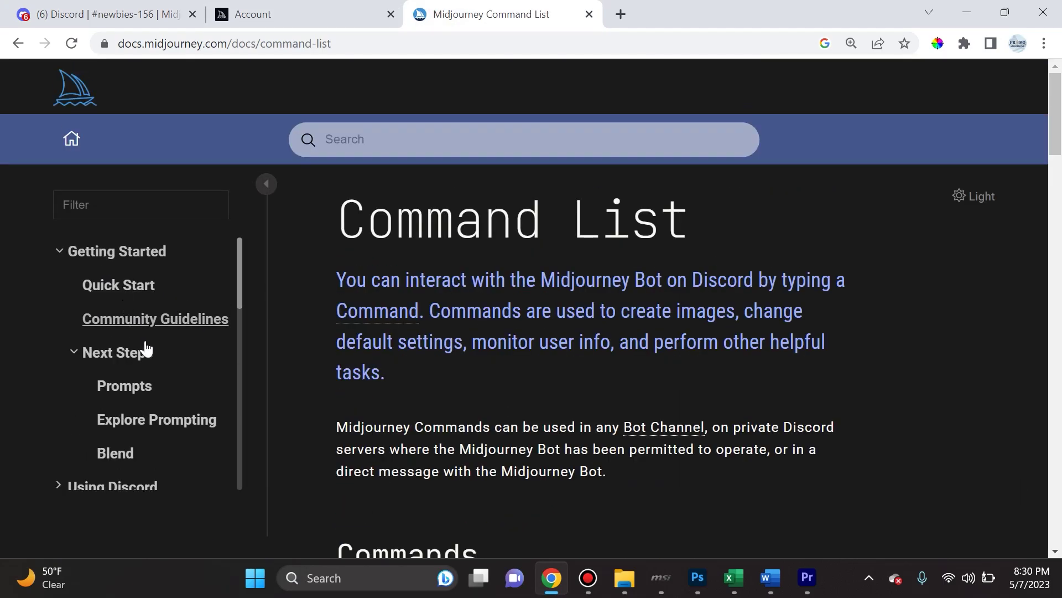
{"action": "left_click", "coordinate": [135, 388]}
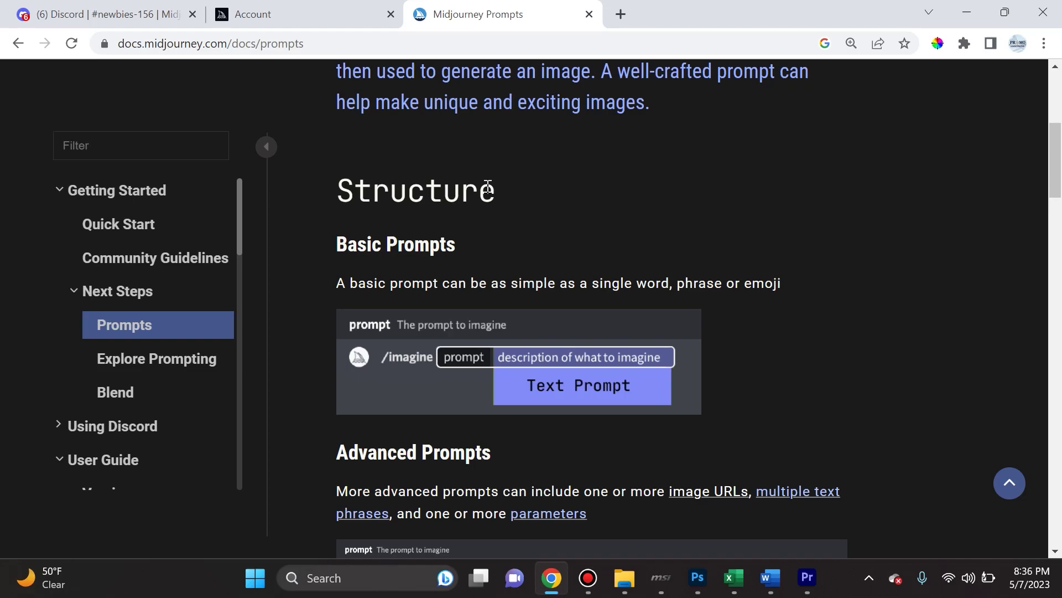
{"action": "key", "text": "ctrl+1"}
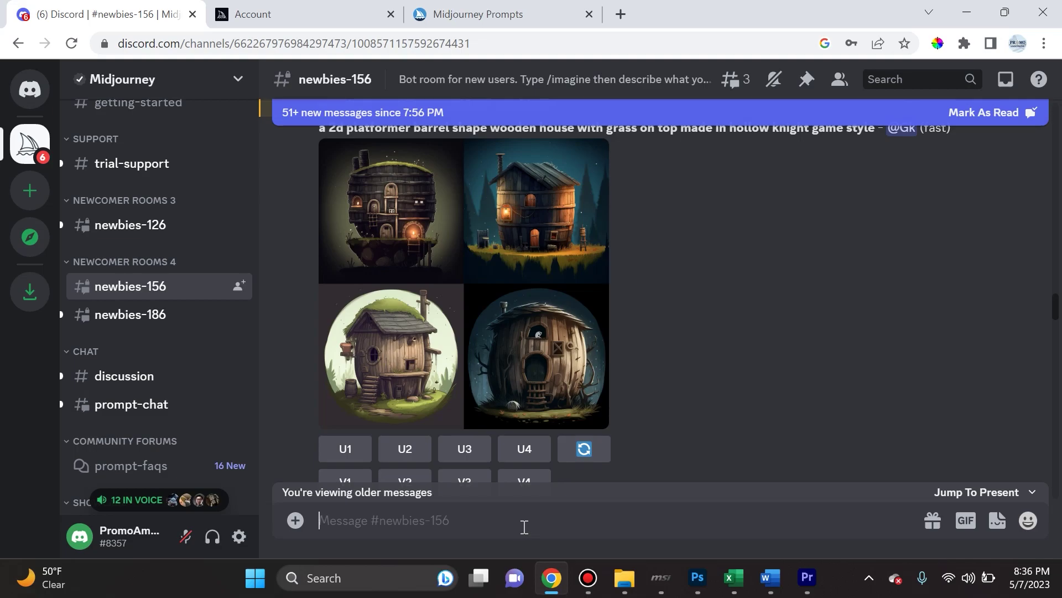
Submit /imagine with the purple angry rabbit spilling coffee while watching a Midjourney tutorial.
{"action": "type", "text": "/imagine"}
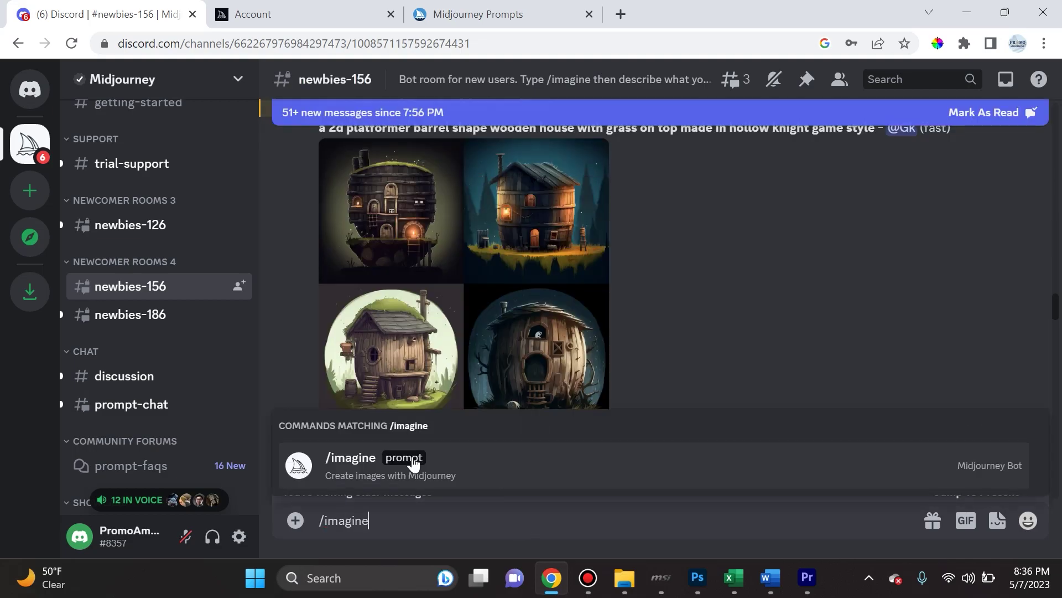
{"action": "left_click", "coordinate": [414, 463]}
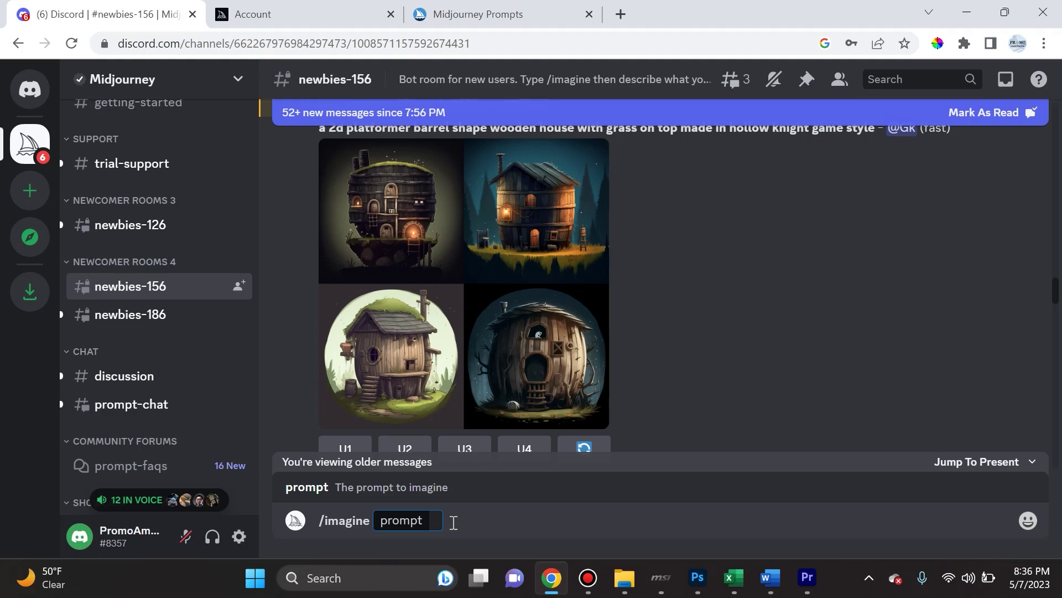
{"action": "type", "text": "A purple angry rabbit spilling coffee as he watches a midjourney youtube tutorial on a desktop computer."}
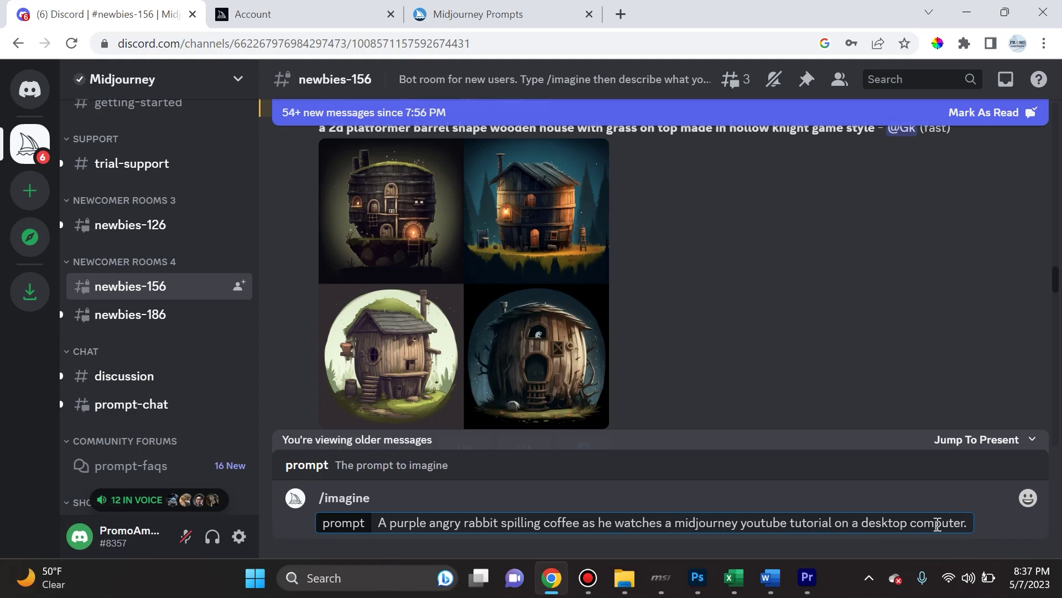
{"action": "key", "text": "Return"}
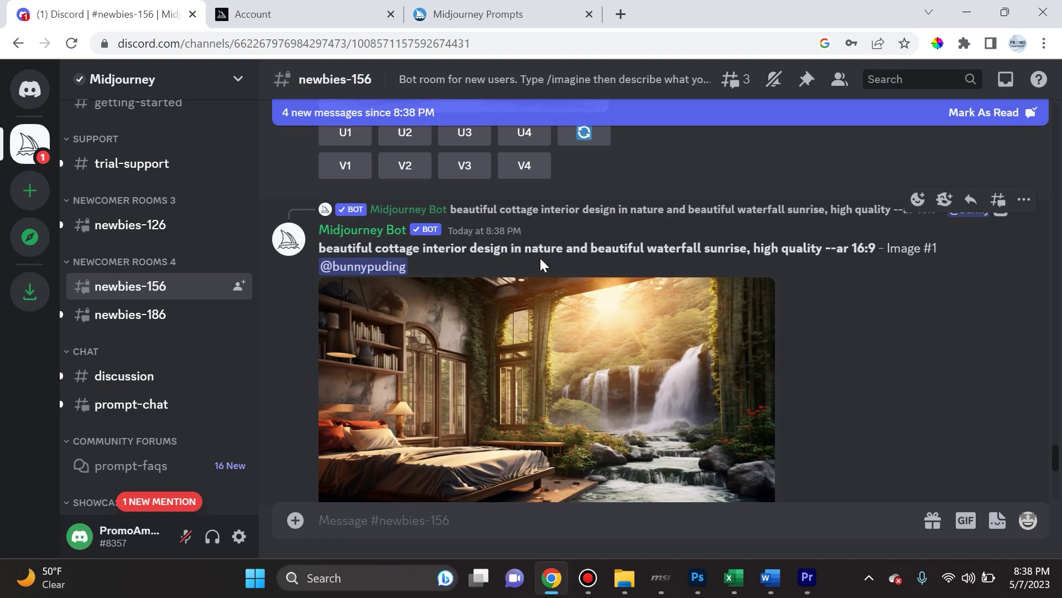
Jump from Inbox Mentions to the Midjourney Bot's finished four-image rabbit grid.
{"action": "scroll", "coordinate": [566, 262], "scroll_direction": "down", "scroll_amount": 5}
{"action": "scroll", "coordinate": [573, 267], "scroll_direction": "down", "scroll_amount": 5}
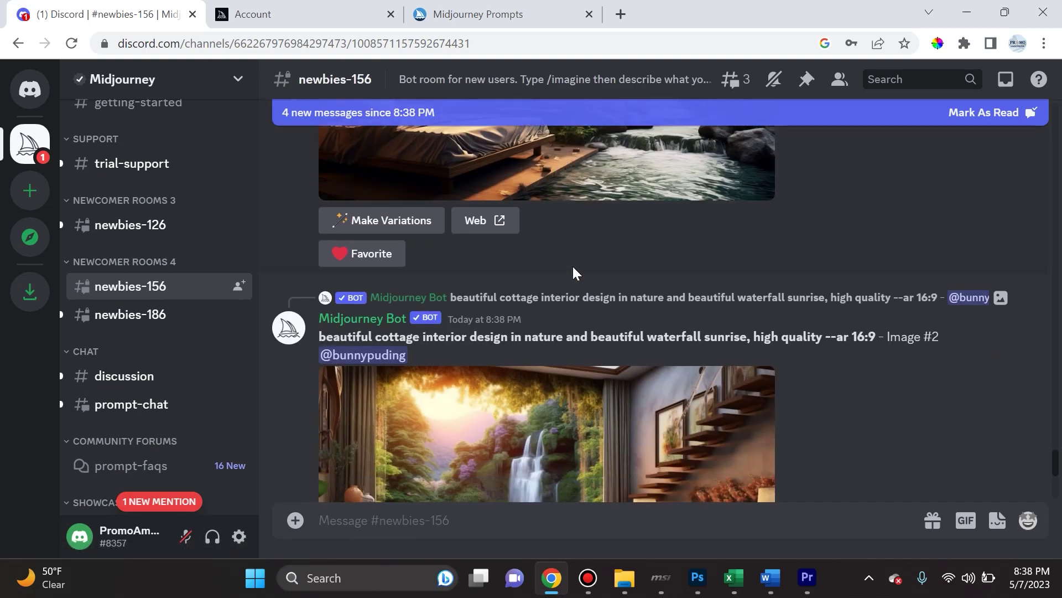
{"action": "scroll", "coordinate": [579, 288], "scroll_direction": "down", "scroll_amount": 3}
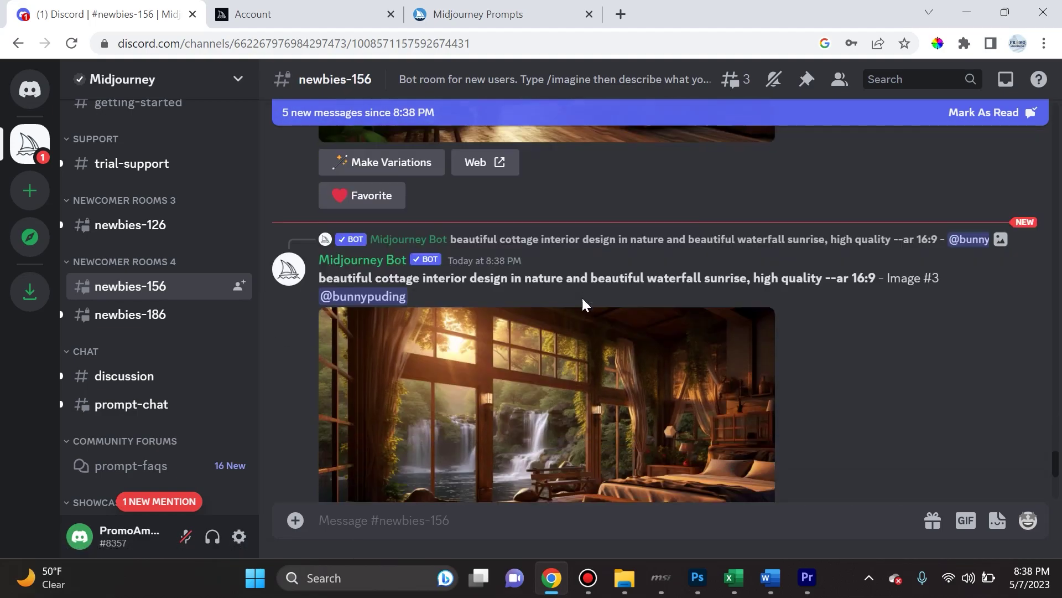
{"action": "scroll", "coordinate": [586, 321], "scroll_direction": "down", "scroll_amount": 4}
{"action": "scroll", "coordinate": [587, 325], "scroll_direction": "down", "scroll_amount": 10}
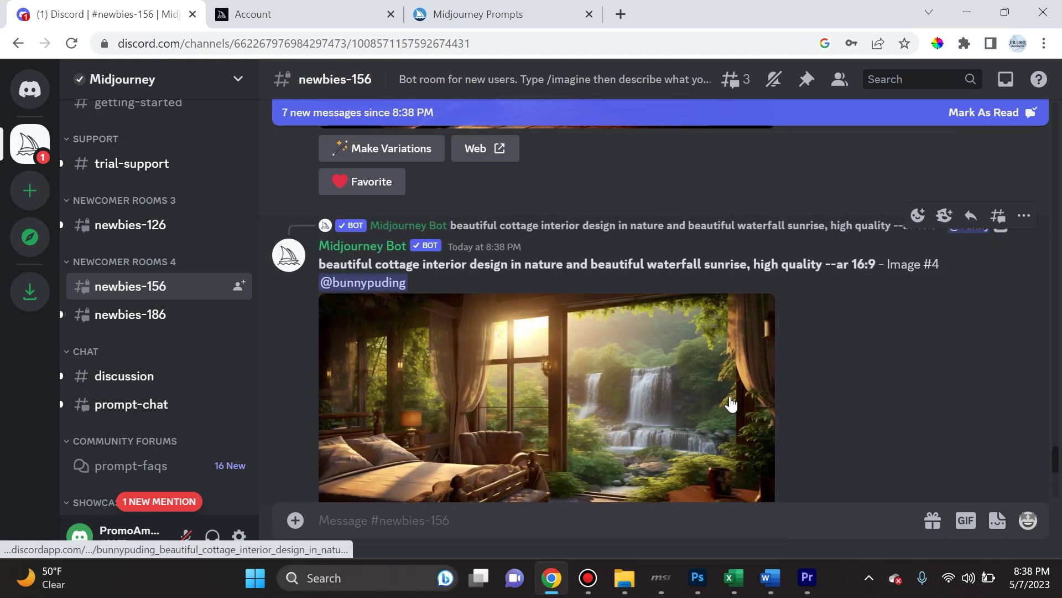
{"action": "left_click", "coordinate": [1007, 82]}
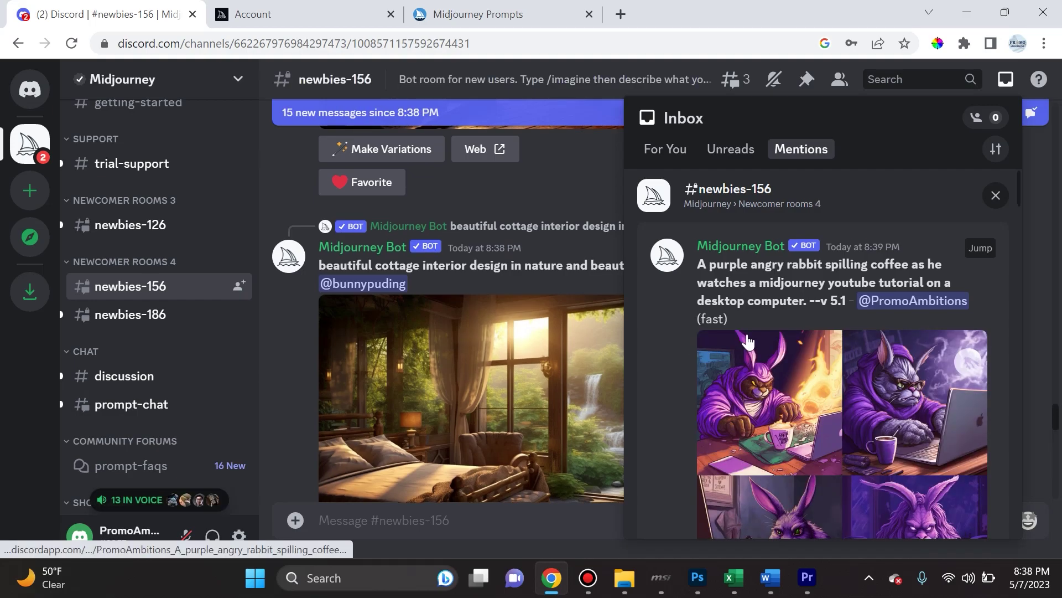
{"action": "left_click", "coordinate": [979, 250]}
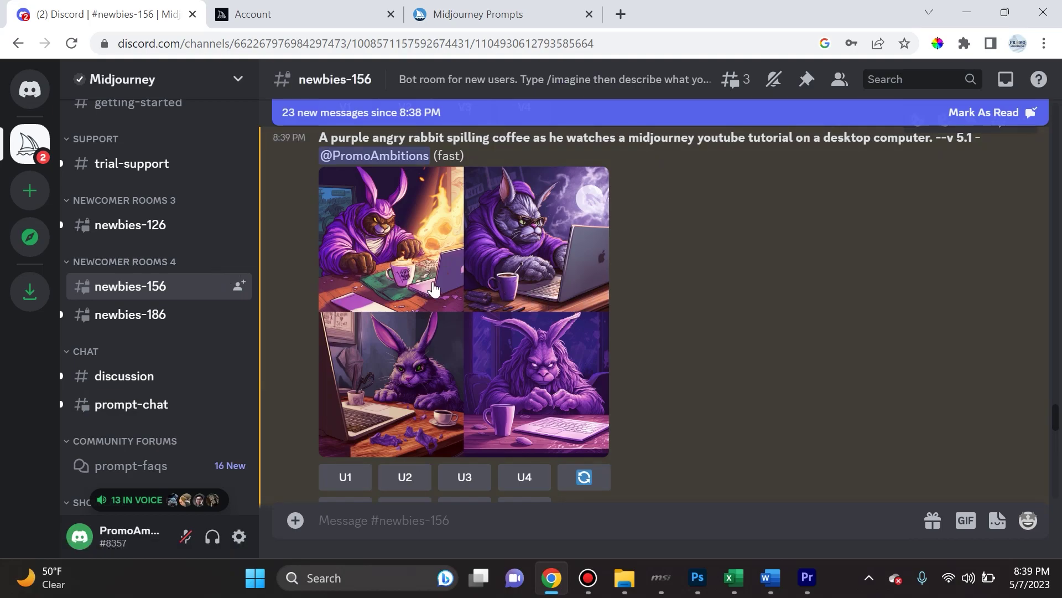
View the rabbit grid full-size in a new tab, then close it and return.
{"action": "left_click", "coordinate": [451, 308]}
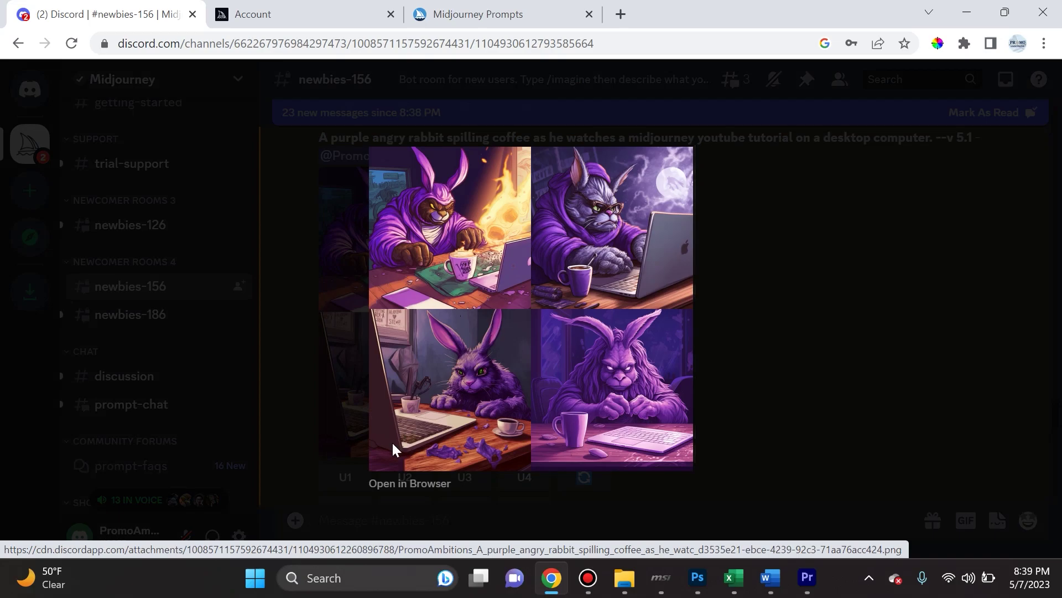
{"action": "left_click", "coordinate": [394, 483]}
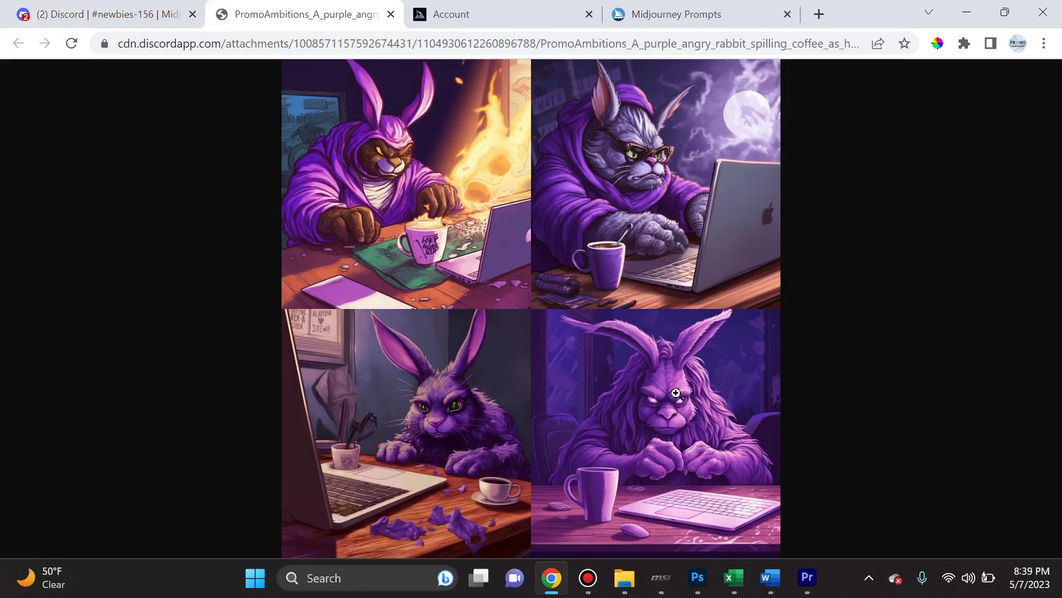
{"action": "right_click", "coordinate": [579, 277]}
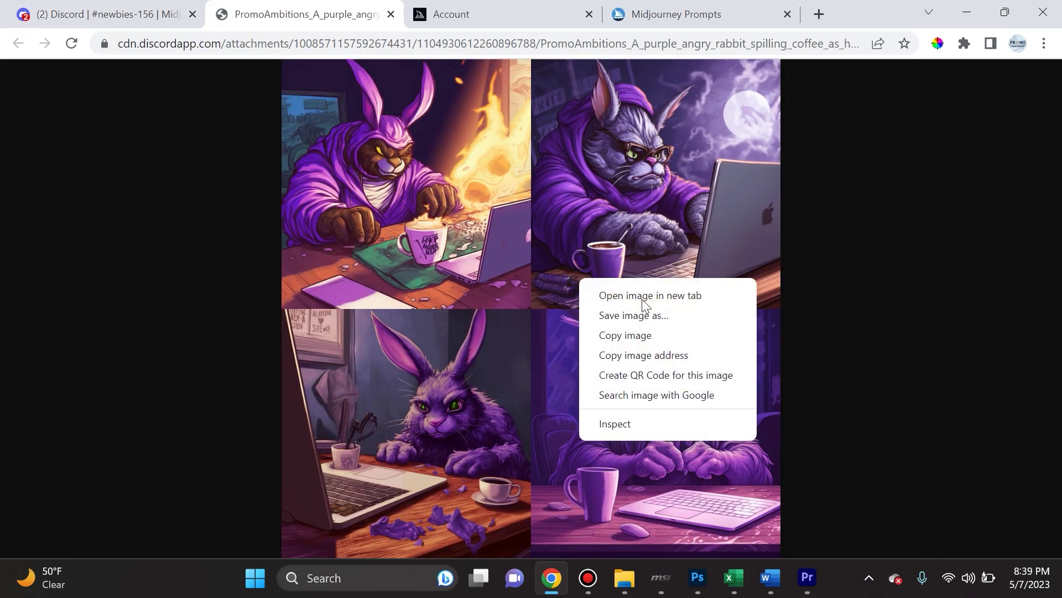
{"action": "left_click", "coordinate": [880, 311]}
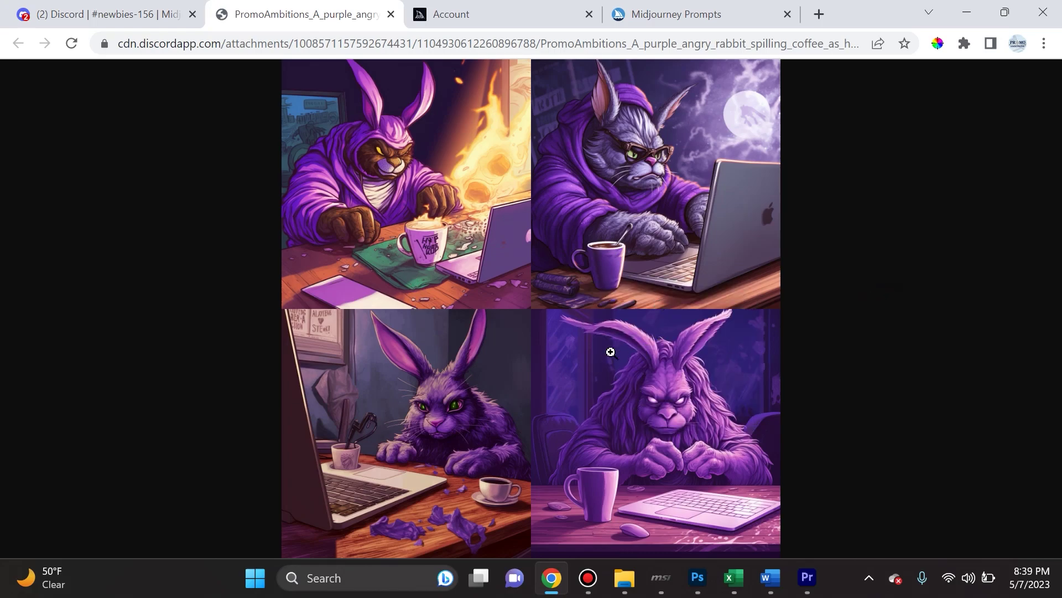
{"action": "key", "text": "ctrl+w"}
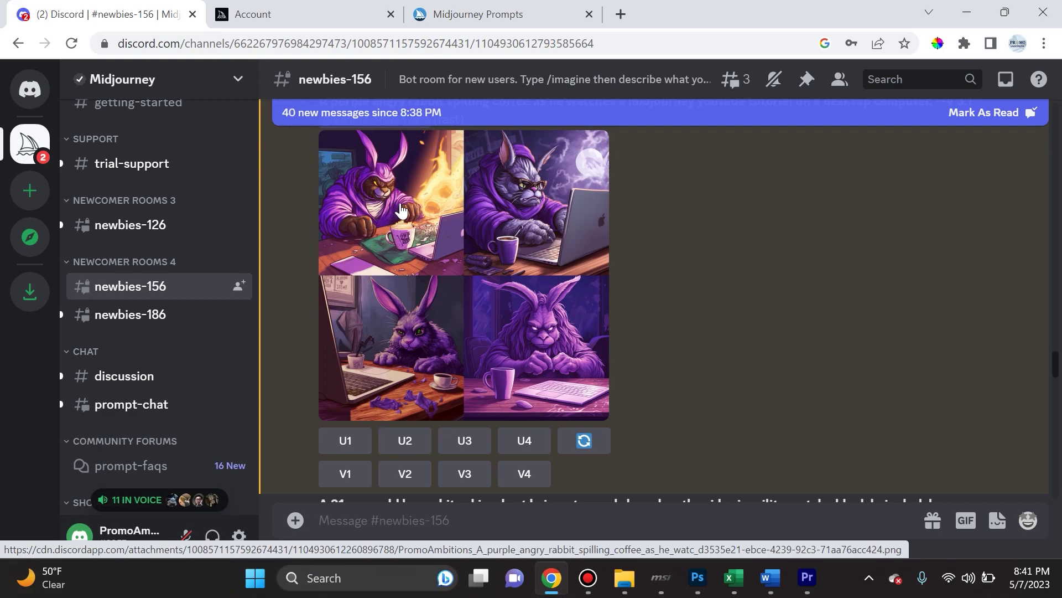
Upscale the first rabbit image with U1 and jump to the result from Mentions.
{"action": "left_click", "coordinate": [350, 446]}
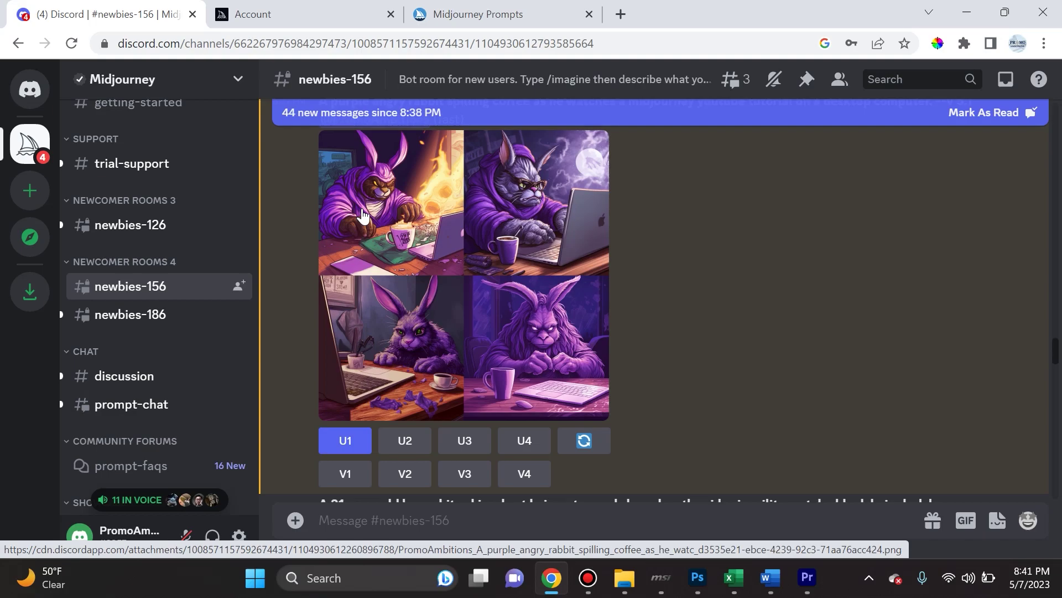
{"action": "left_click", "coordinate": [1006, 80]}
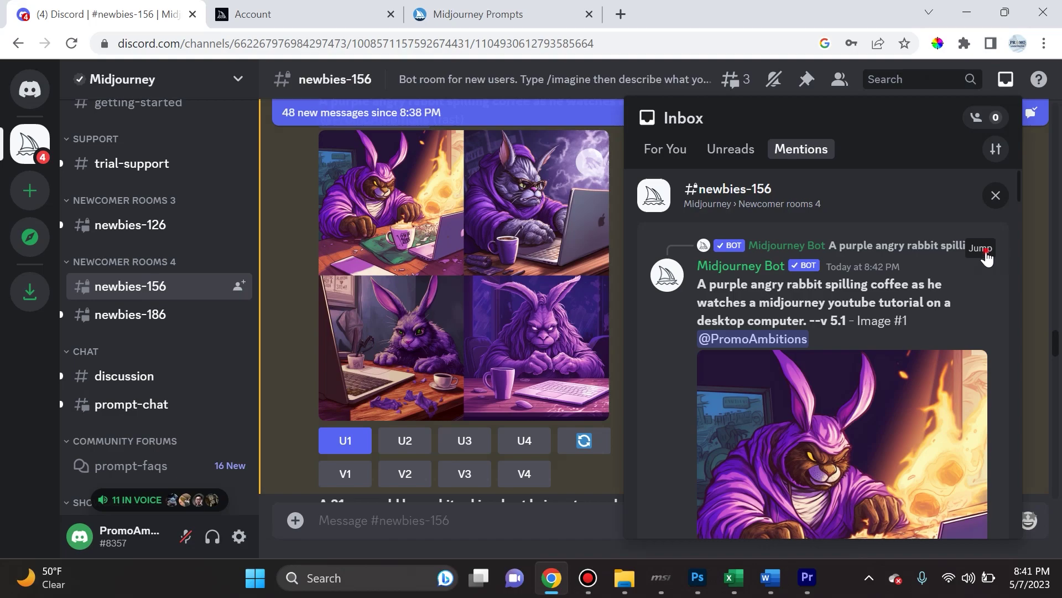
{"action": "left_click", "coordinate": [982, 249]}
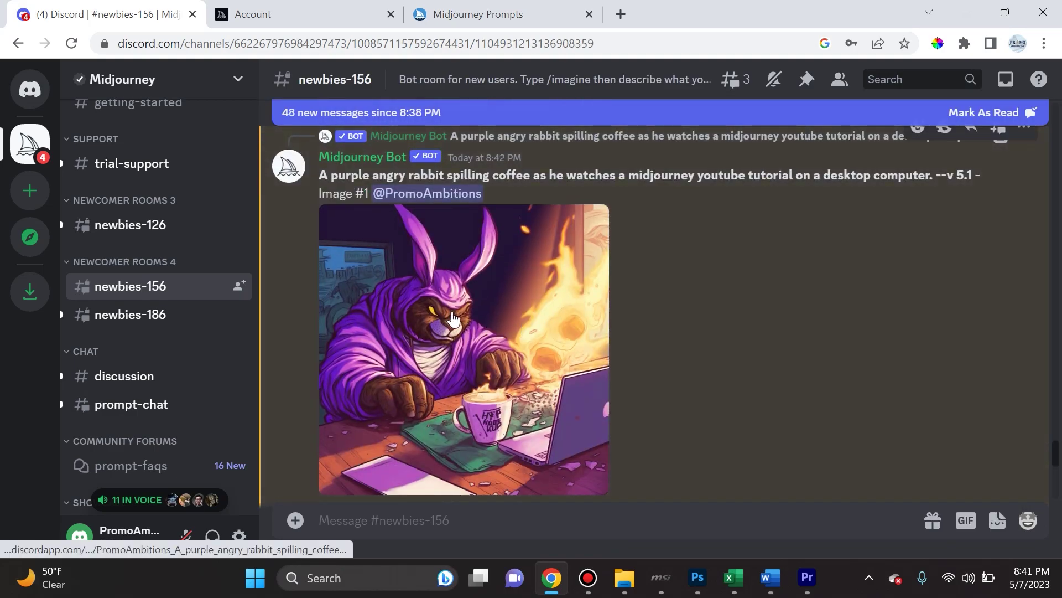
Open the upscaled Image #1 full-size in its own tab and choose Save image as.
{"action": "left_click", "coordinate": [465, 269]}
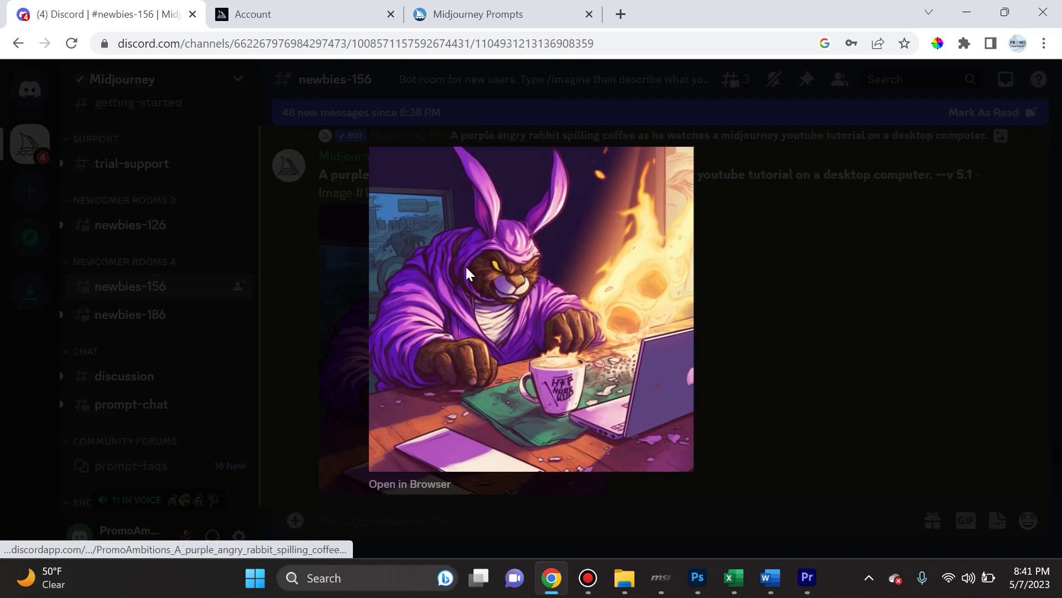
{"action": "left_click", "coordinate": [430, 484]}
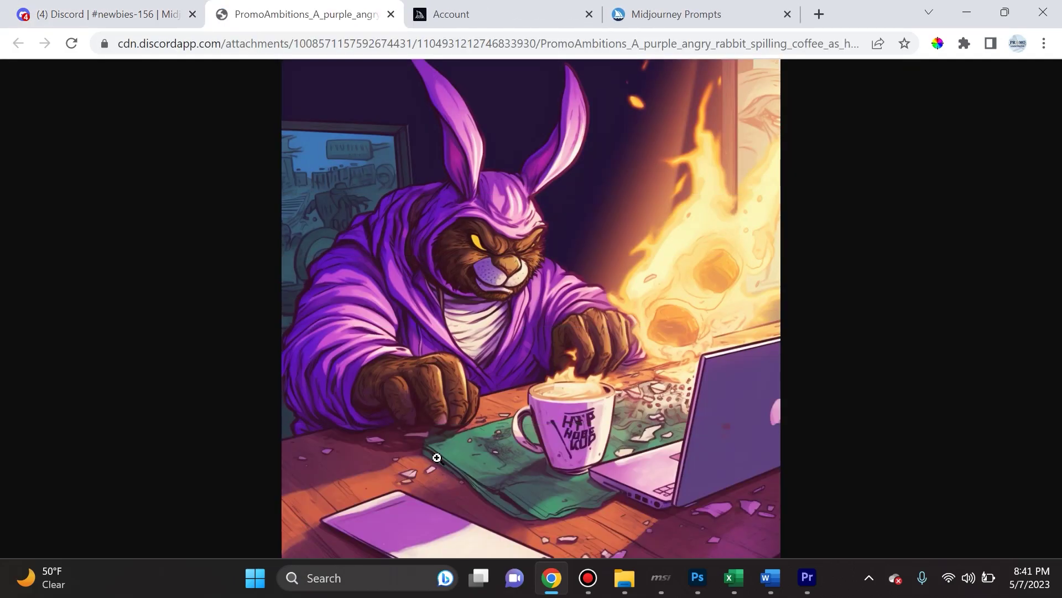
{"action": "right_click", "coordinate": [583, 273]}
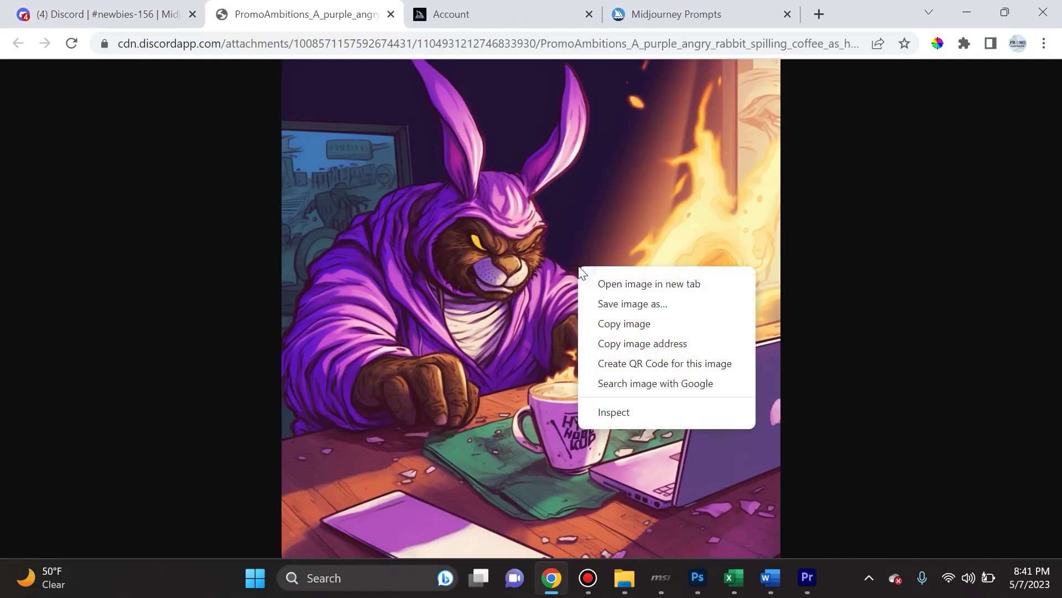
{"action": "left_click", "coordinate": [623, 299]}
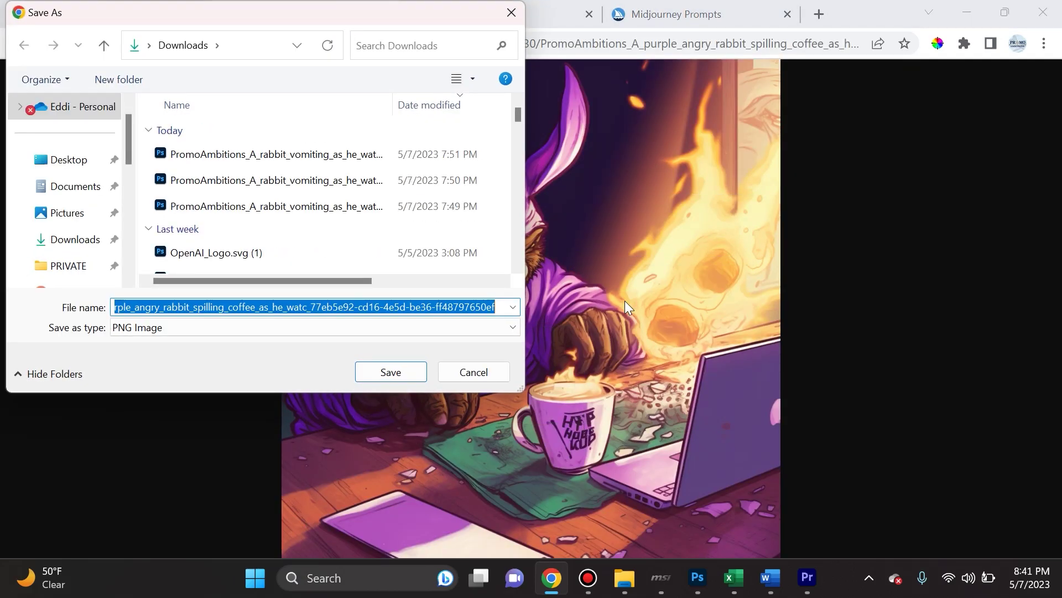
Save the upscaled rabbit image as a PNG in Downloads with the suggested filename.
{"action": "left_click", "coordinate": [386, 374]}
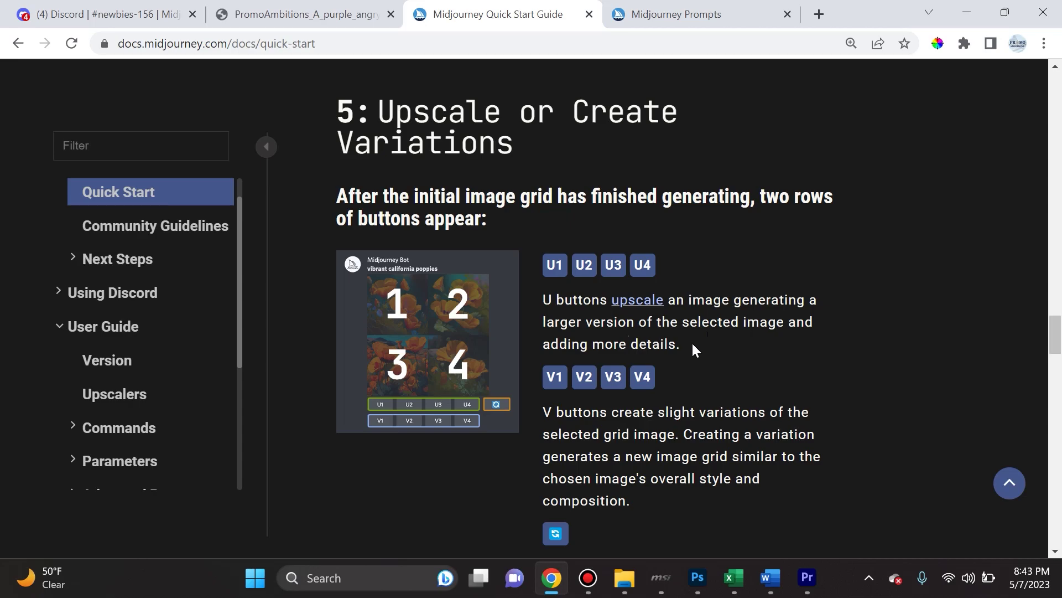
Read the Quick Start Guide's 'Upscale or Create Variations' section.
{"action": "key", "text": "ctrl+1"}
{"action": "scroll", "coordinate": [642, 363], "scroll_direction": "down", "scroll_amount": 3}
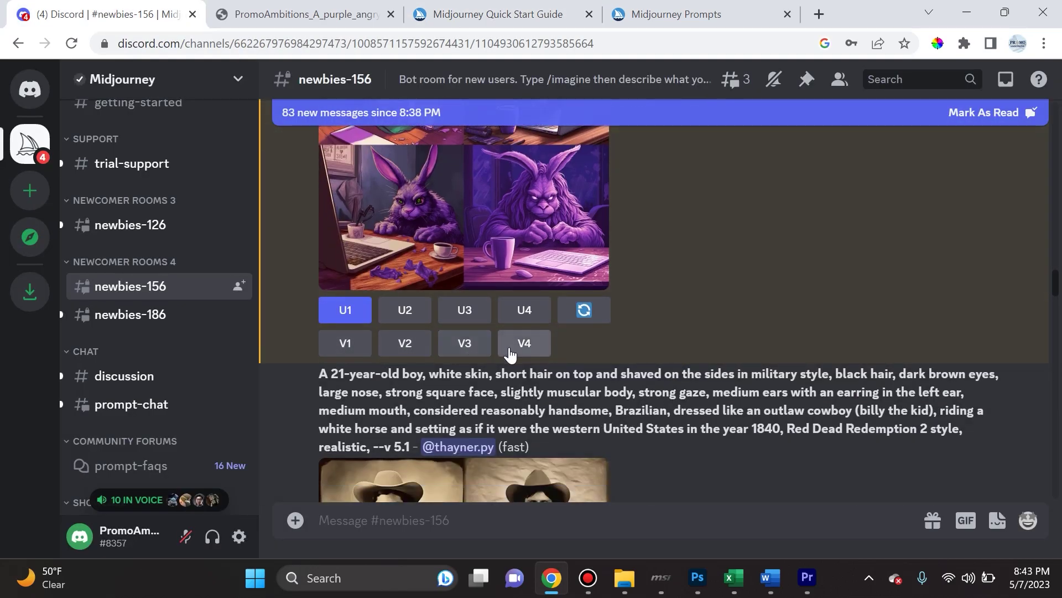
{"action": "key", "text": "ctrl+3"}
{"action": "scroll", "coordinate": [675, 321], "scroll_direction": "down", "scroll_amount": 1}
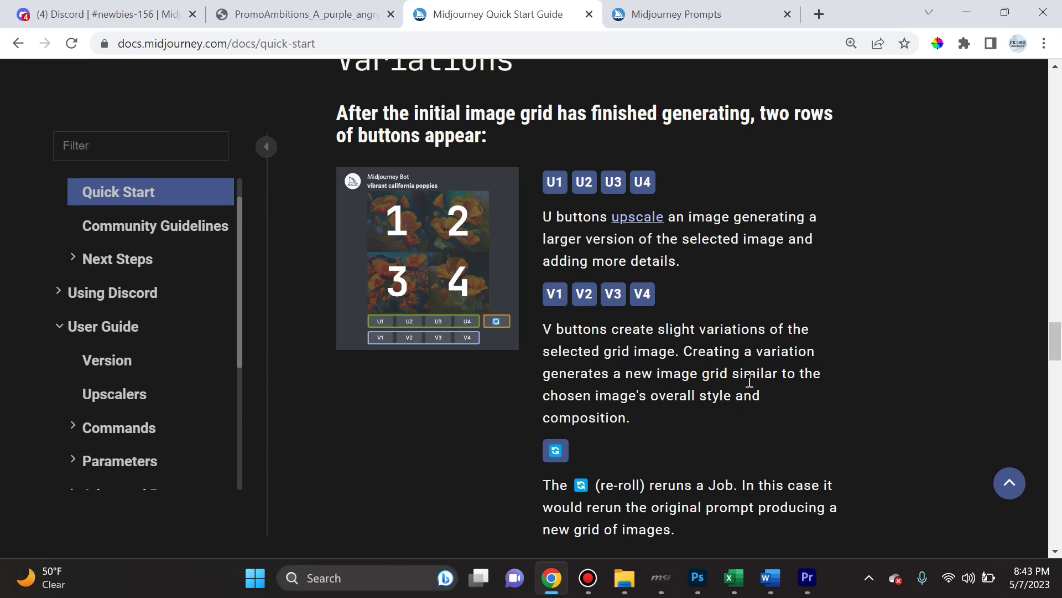
Return to #newbies-156 and scroll to the rabbit grid with U1 already used.
{"action": "left_click", "coordinate": [106, 15]}
{"action": "scroll", "coordinate": [532, 304], "scroll_direction": "down", "scroll_amount": 5}
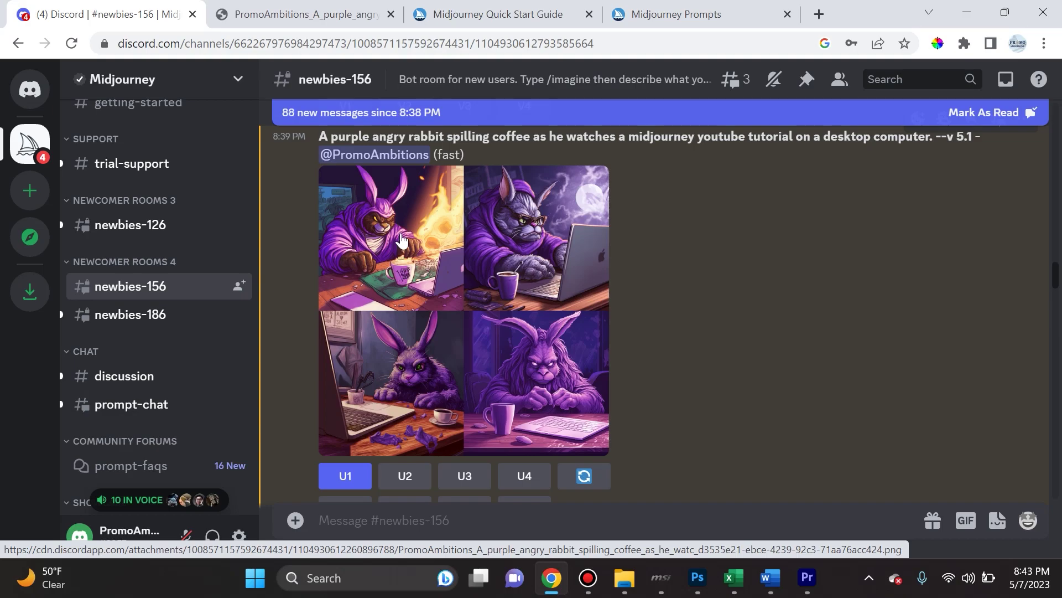
{"action": "scroll", "coordinate": [404, 254], "scroll_direction": "down", "scroll_amount": 2}
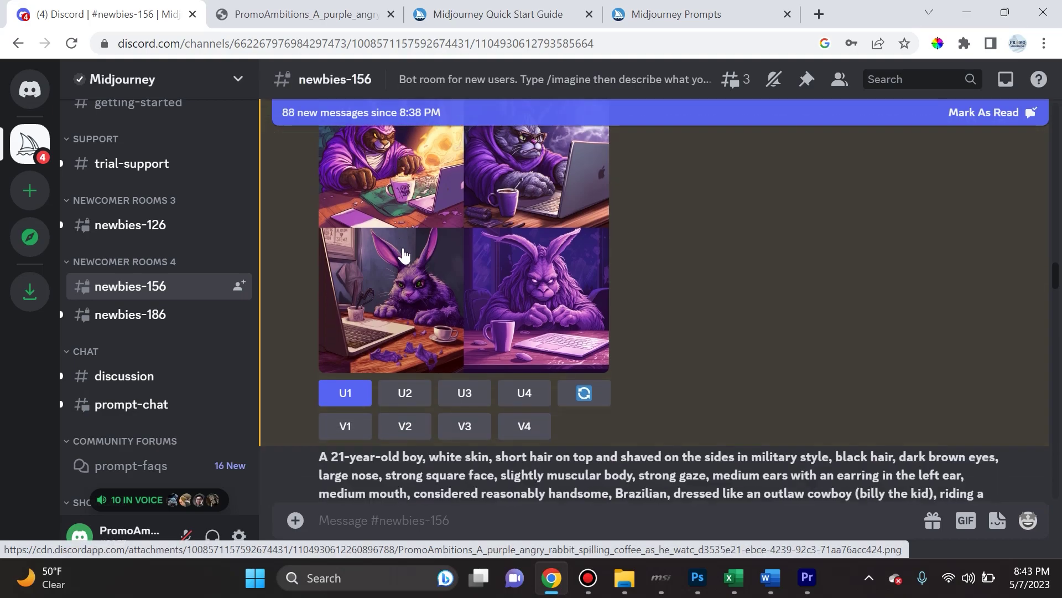
{"action": "scroll", "coordinate": [374, 279], "scroll_direction": "up", "scroll_amount": 2}
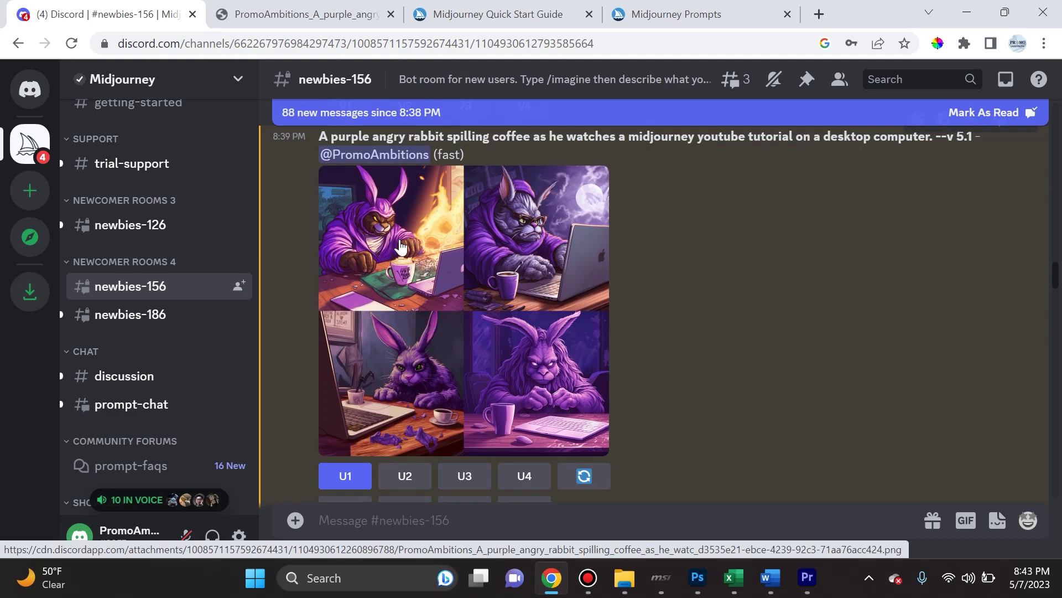
{"action": "scroll", "coordinate": [401, 246], "scroll_direction": "down", "scroll_amount": 2}
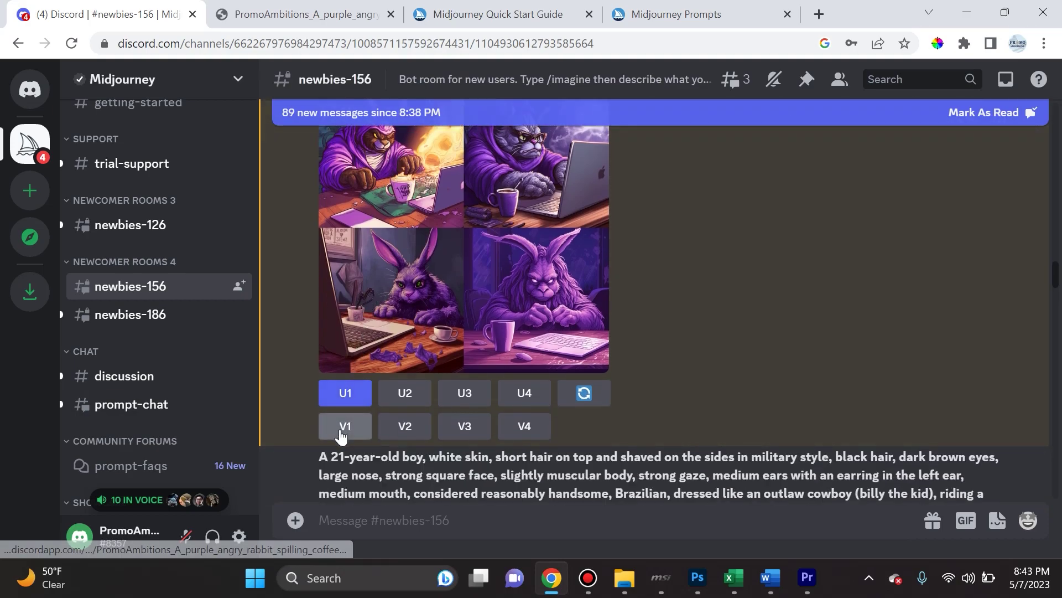
{"action": "scroll", "coordinate": [529, 397], "scroll_direction": "up", "scroll_amount": 2}
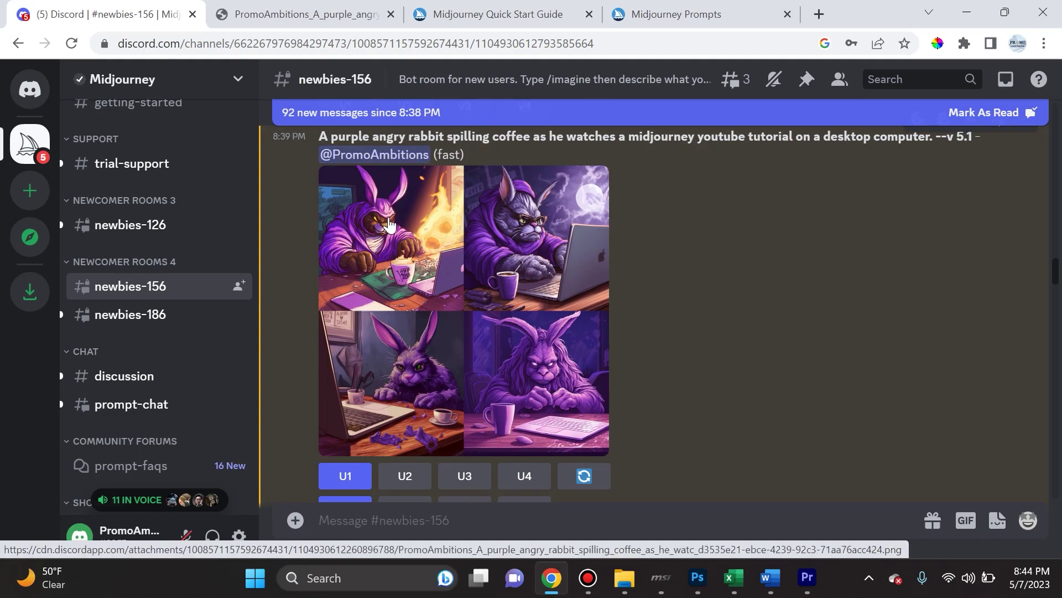
Follow the V1 variations in Inbox Mentions and jump to the finished Variations grid.
{"action": "key", "text": "ctrl+i"}
{"action": "scroll", "coordinate": [939, 316], "scroll_direction": "up", "scroll_amount": 2}
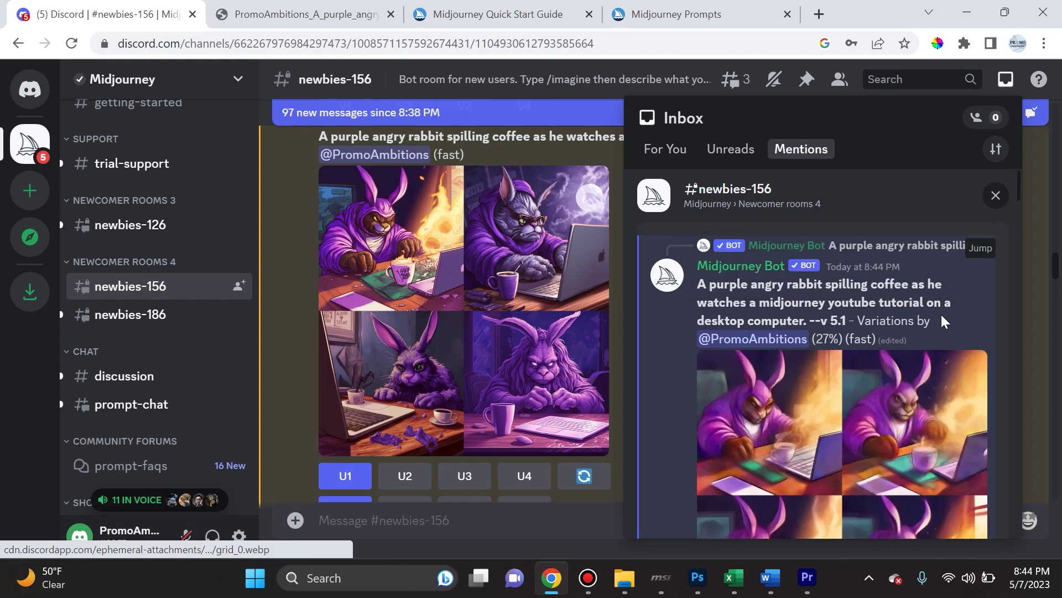
{"action": "scroll", "coordinate": [833, 263], "scroll_direction": "down", "scroll_amount": 2}
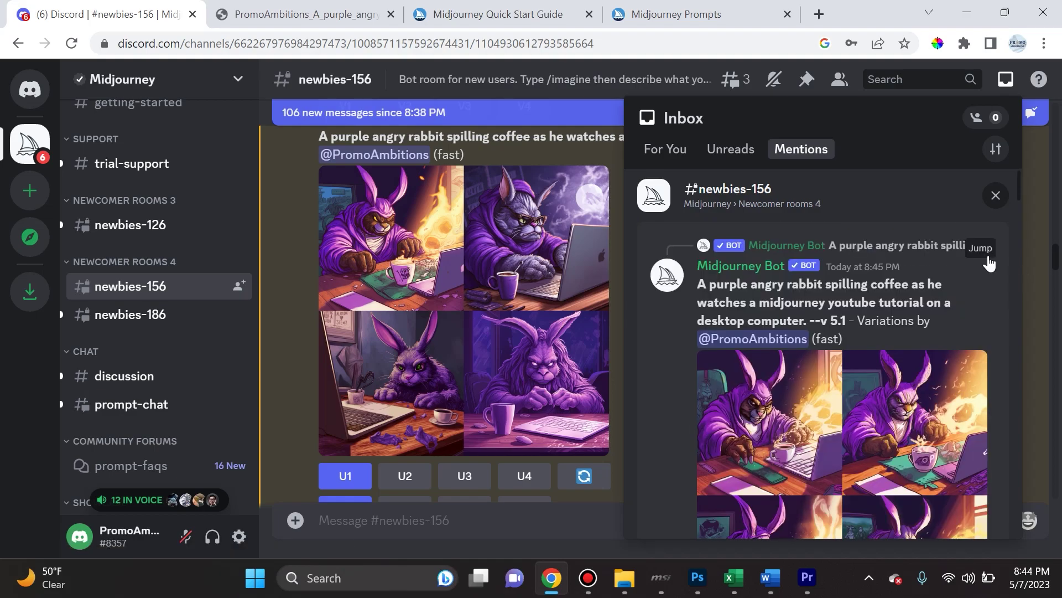
{"action": "left_click", "coordinate": [981, 248]}
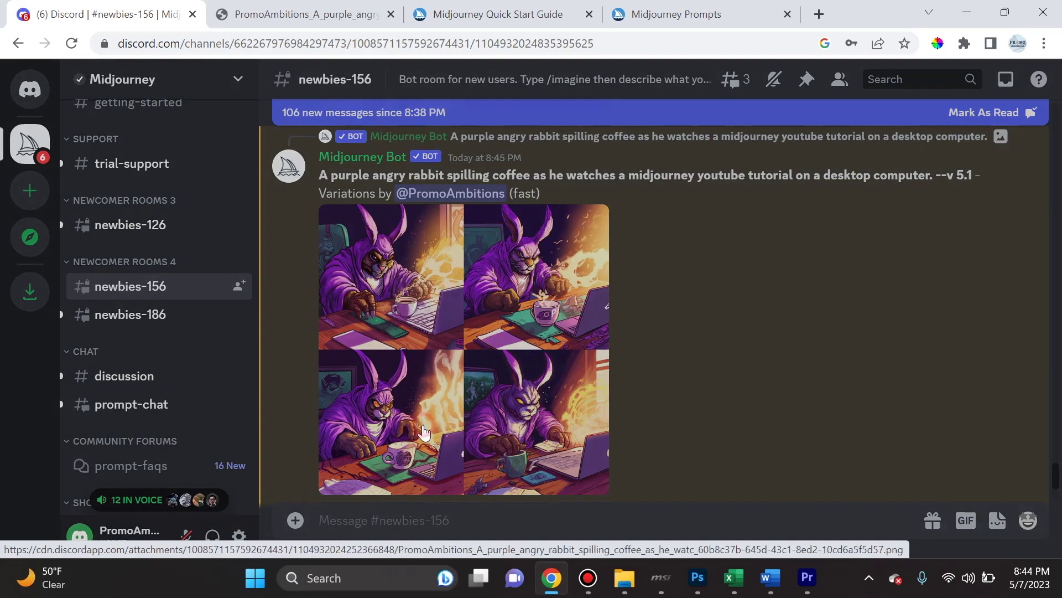
Upscale the third rabbit variation with U3.
{"action": "left_click", "coordinate": [424, 432]}
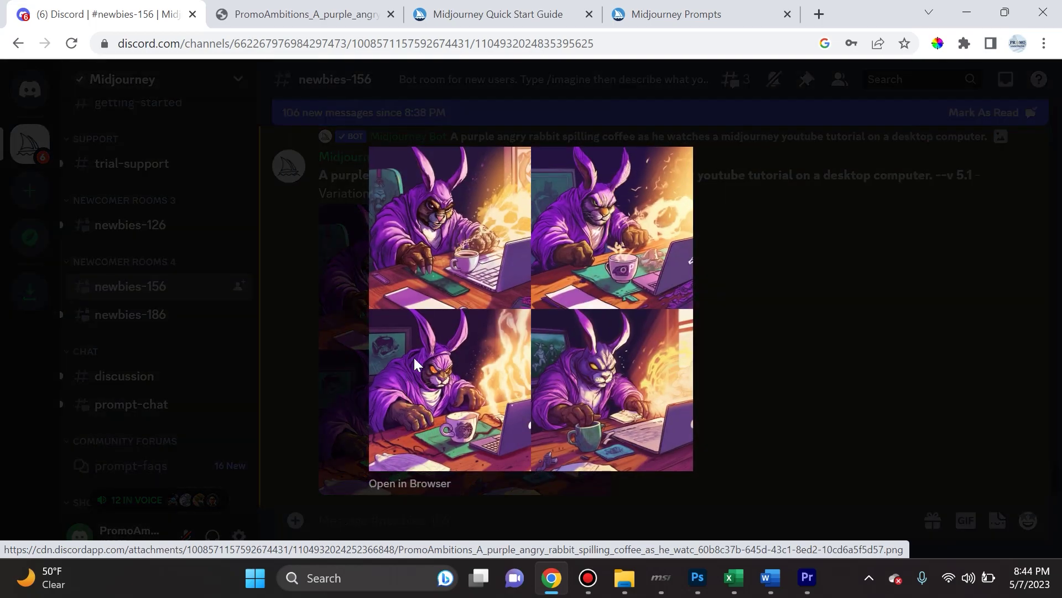
{"action": "left_click", "coordinate": [446, 378]}
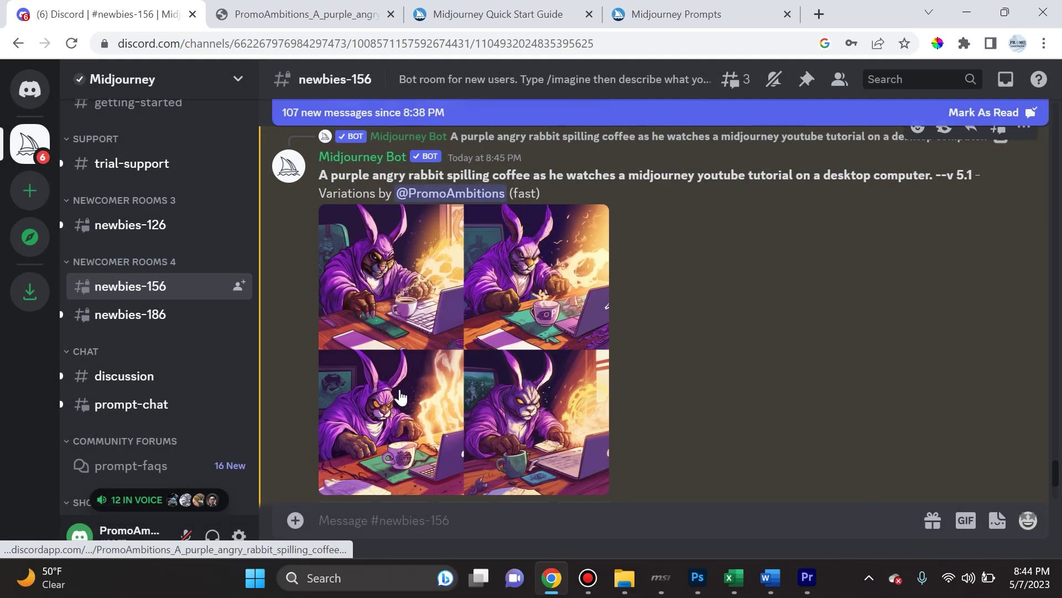
{"action": "scroll", "coordinate": [391, 424], "scroll_direction": "down", "scroll_amount": 3}
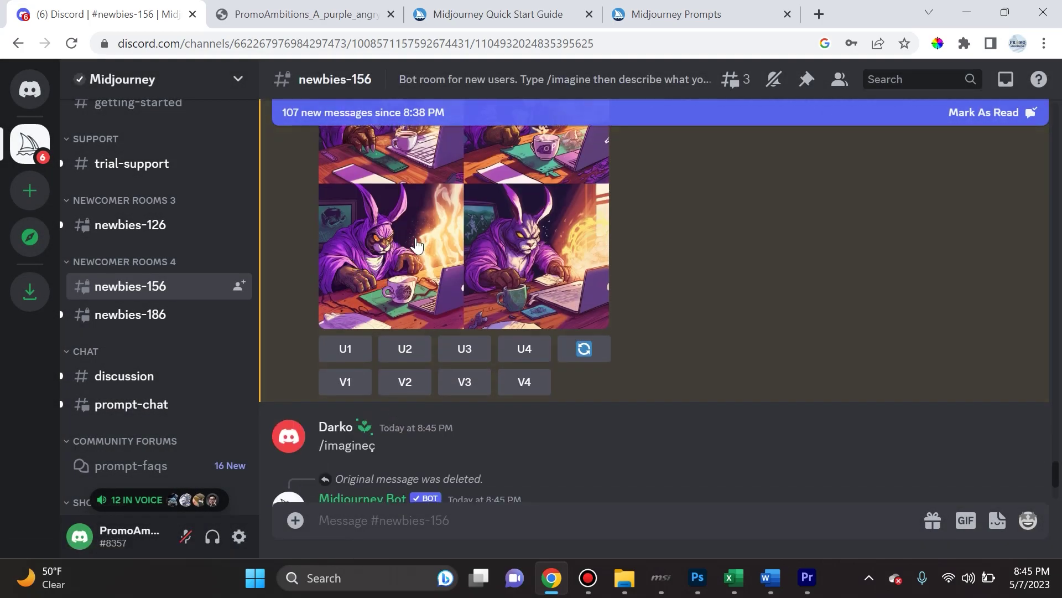
{"action": "left_click", "coordinate": [464, 354]}
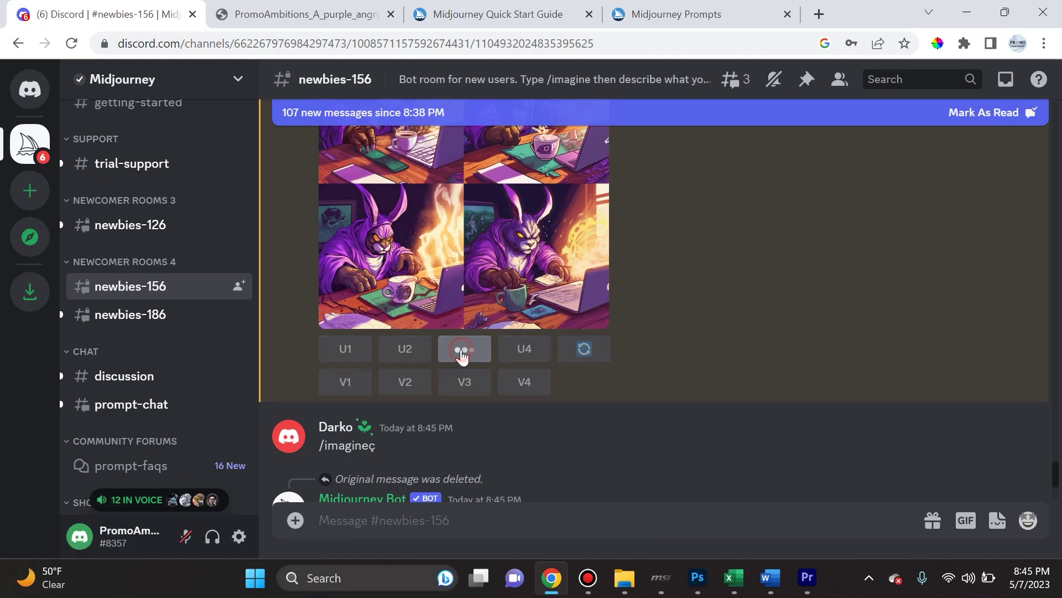
Jump from the mentions inbox to the upscaled rabbit and open it full-size in a new tab.
{"action": "left_click", "coordinate": [1006, 79]}
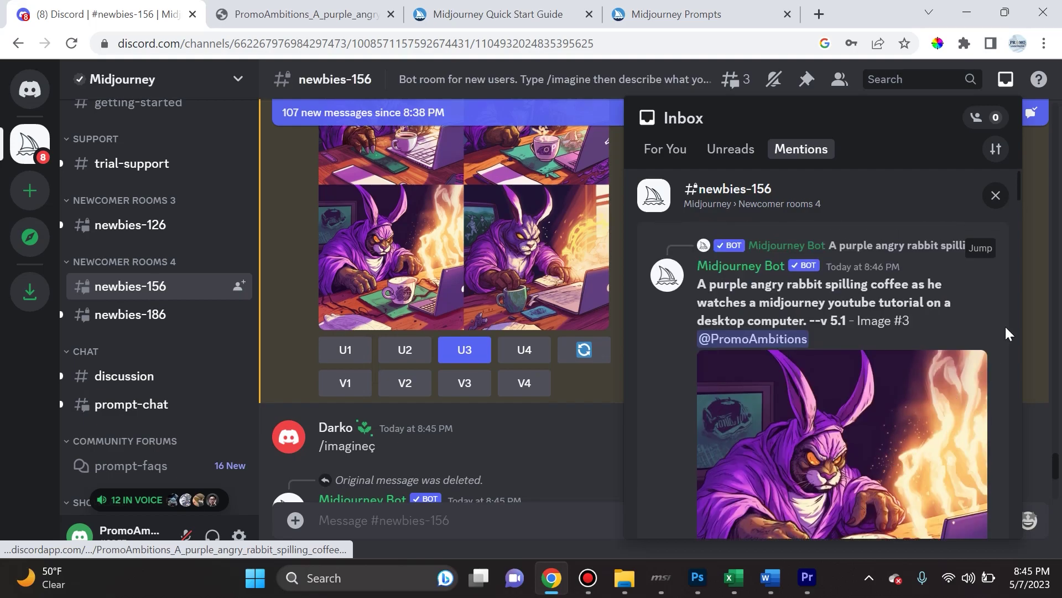
{"action": "left_click", "coordinate": [981, 249]}
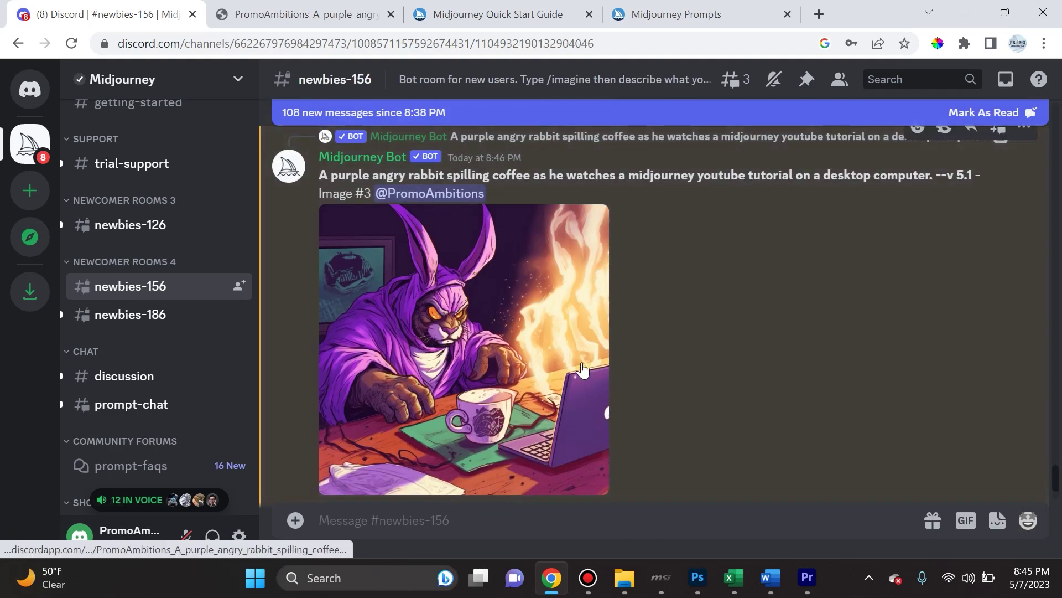
{"action": "right_click", "coordinate": [516, 292]}
{"action": "left_click", "coordinate": [365, 267]}
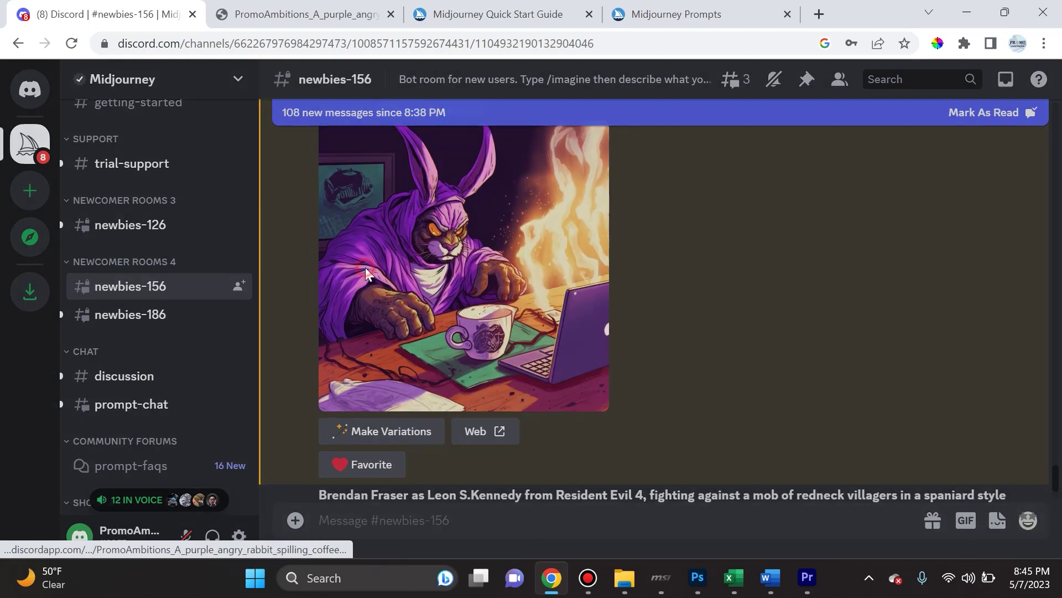
{"action": "left_click", "coordinate": [366, 268]}
{"action": "right_click", "coordinate": [525, 288]}
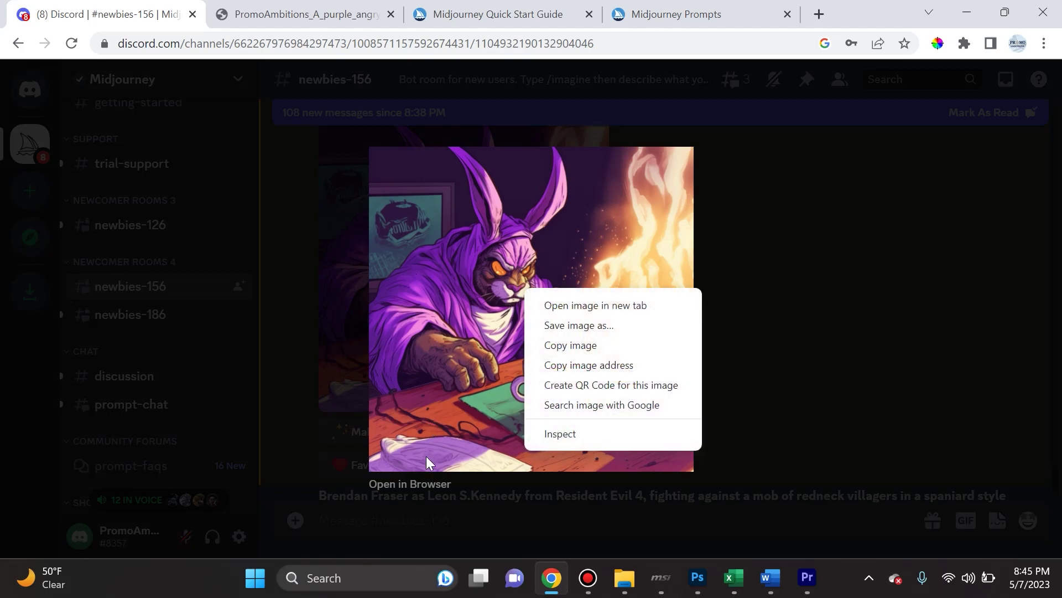
{"action": "left_click", "coordinate": [417, 484]}
Save the full-size upscaled rabbit image to disk.
{"action": "right_click", "coordinate": [479, 254]}
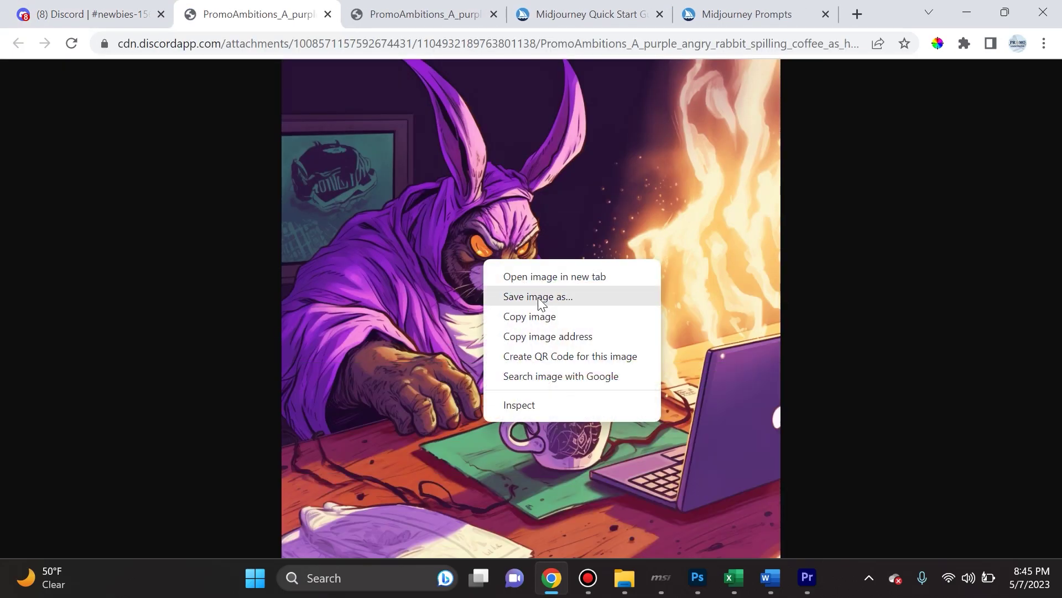
{"action": "left_click", "coordinate": [538, 296]}
{"action": "left_click", "coordinate": [389, 370]}
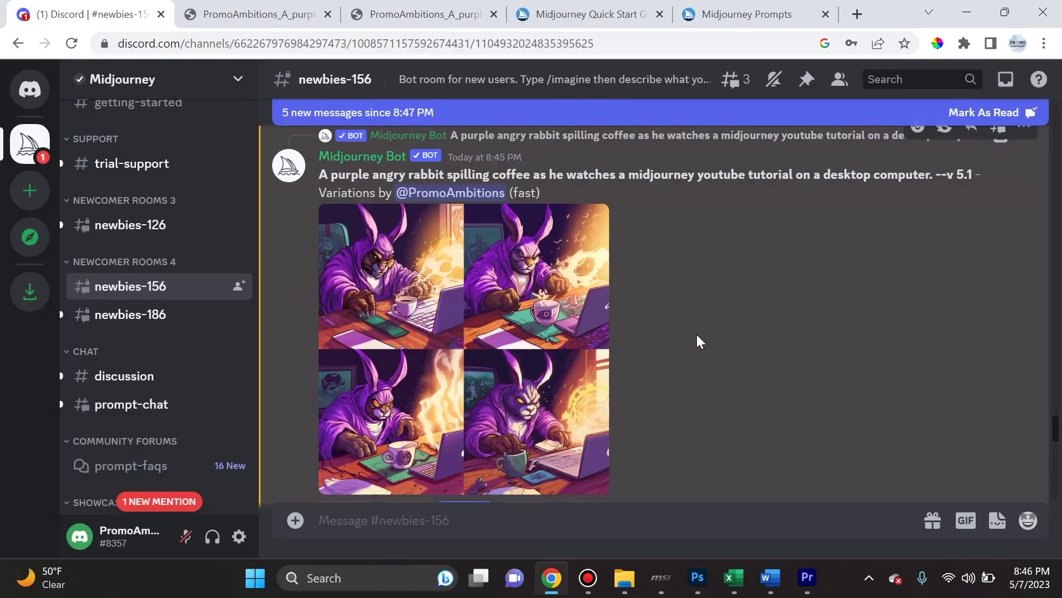
Scroll down the current view.
{"action": "scroll", "coordinate": [697, 338], "scroll_direction": "down", "scroll_amount": 2}
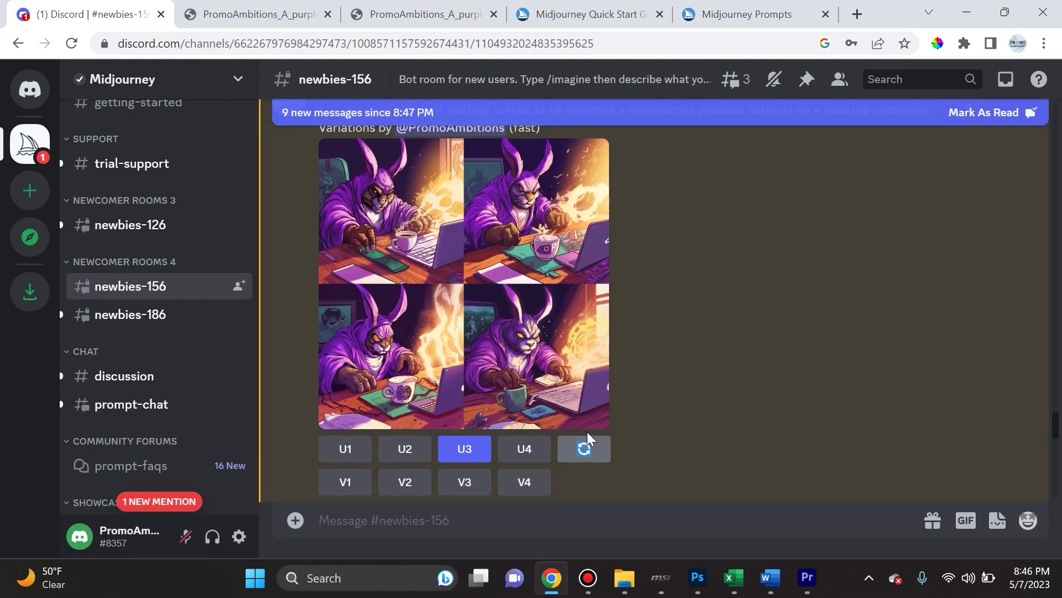
Select the purple rabbit prompt text and re-roll it for four fresh images.
{"action": "scroll", "coordinate": [586, 437], "scroll_direction": "up", "scroll_amount": 1}
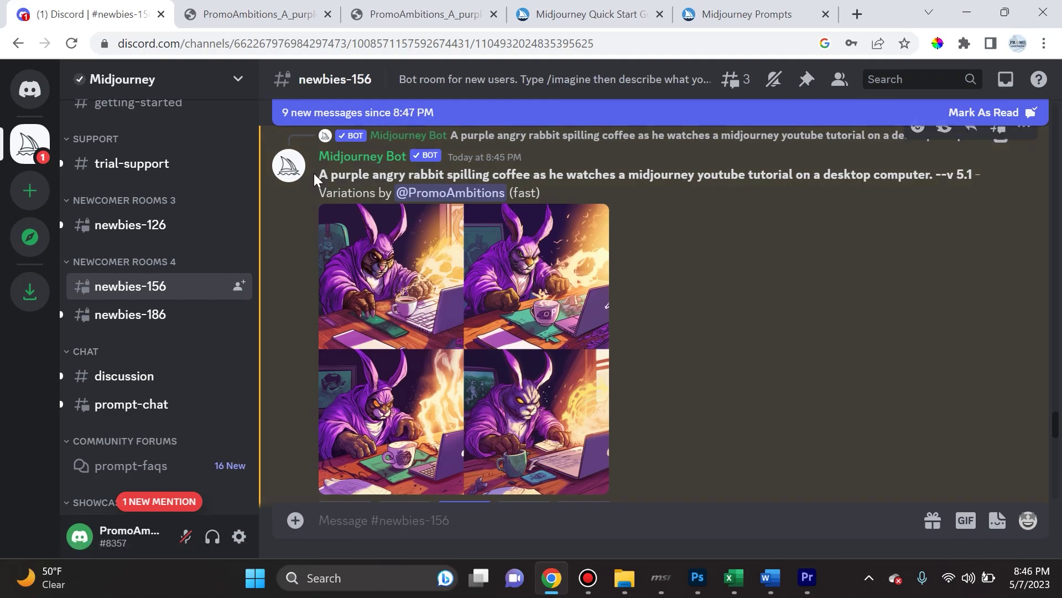
{"action": "left_click_drag", "start_coordinate": [321, 174], "coordinate": [985, 174]}
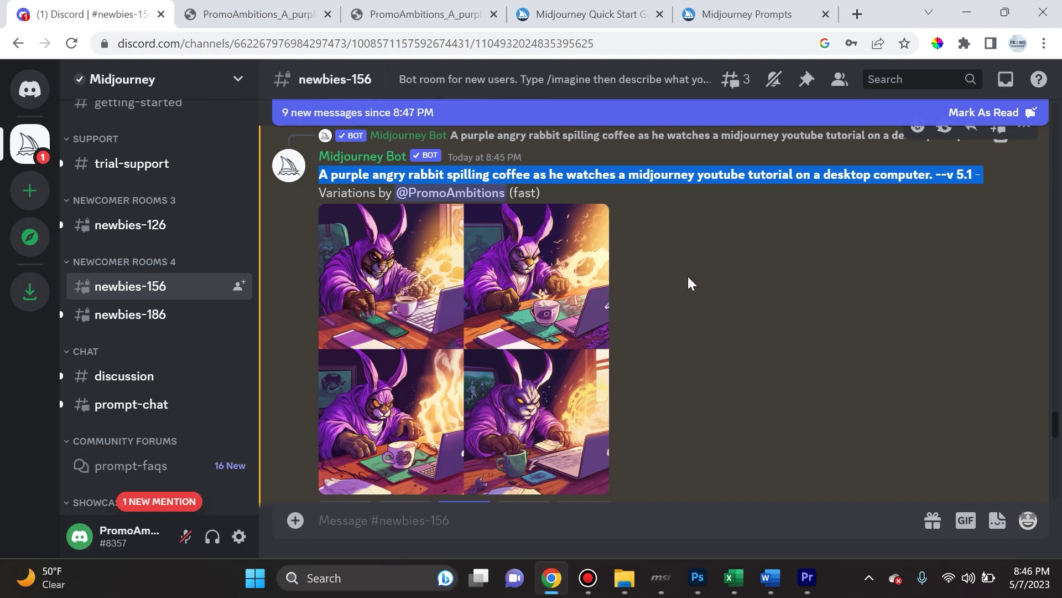
{"action": "scroll", "coordinate": [688, 276], "scroll_direction": "down", "scroll_amount": 3}
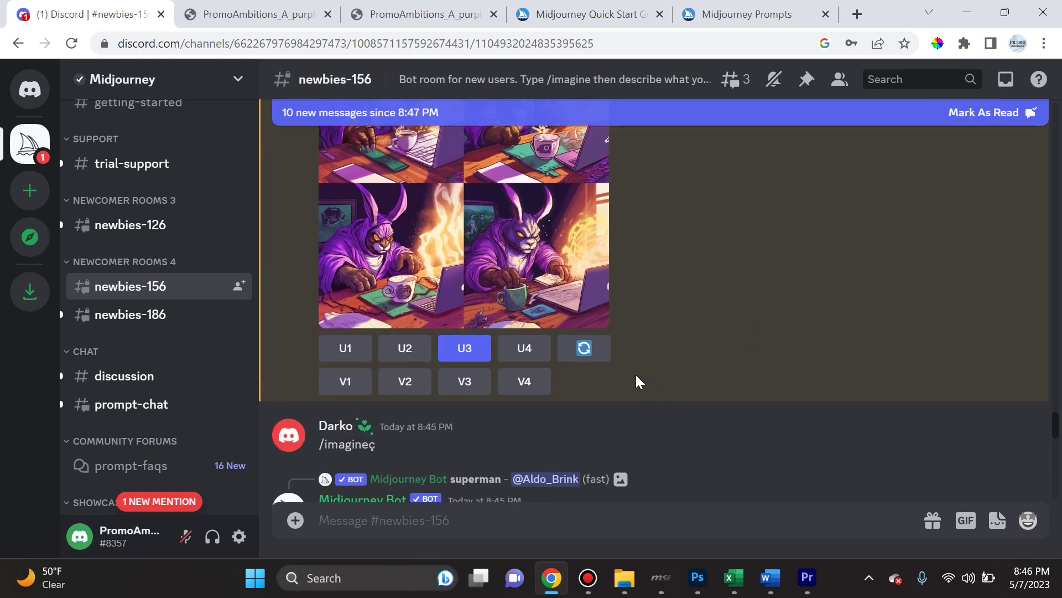
{"action": "left_click", "coordinate": [588, 359]}
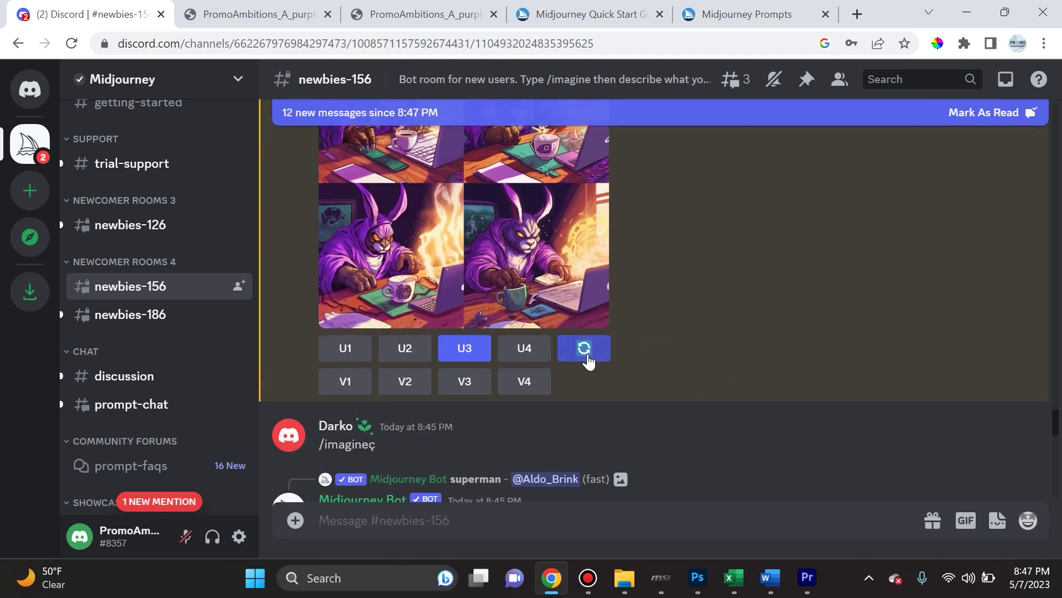
Open the mentions inbox with Ctrl+I and browse the new rabbit results.
{"action": "scroll", "coordinate": [588, 354], "scroll_direction": "up", "scroll_amount": 3}
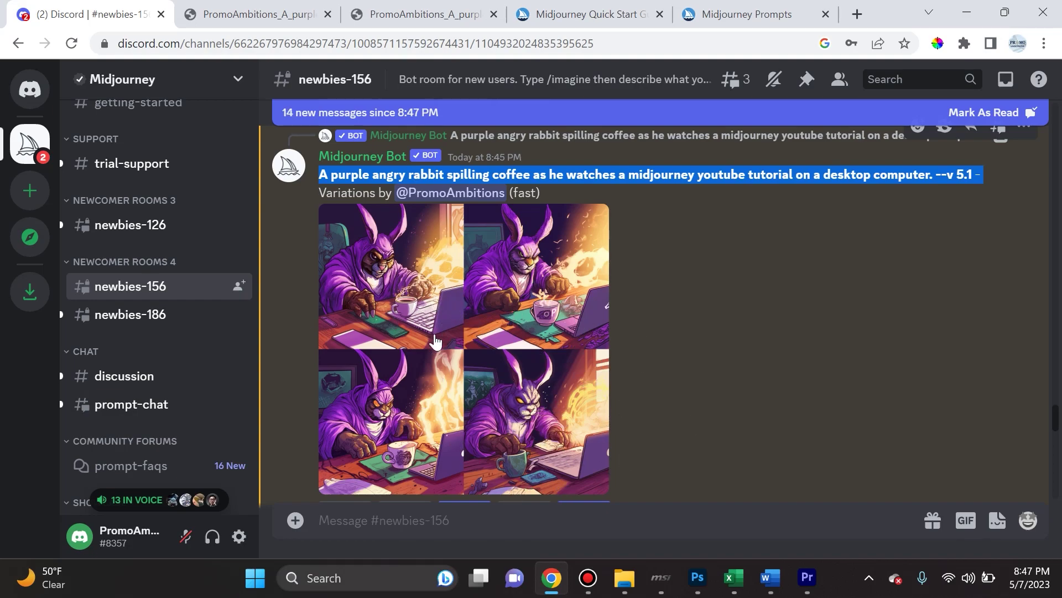
{"action": "key", "text": "ctrl+i"}
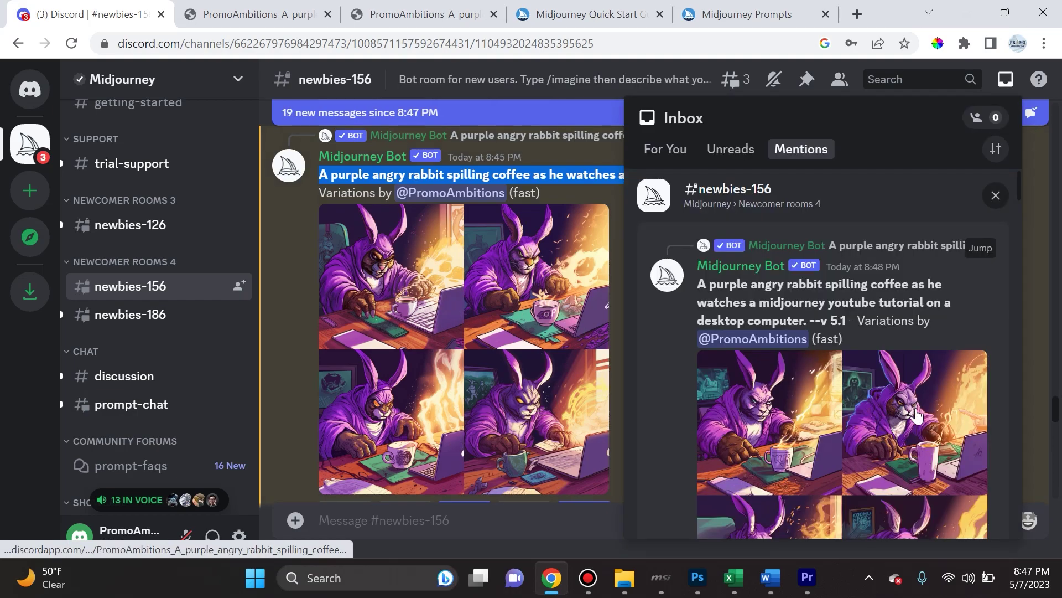
{"action": "scroll", "coordinate": [855, 404], "scroll_direction": "down", "scroll_amount": 2}
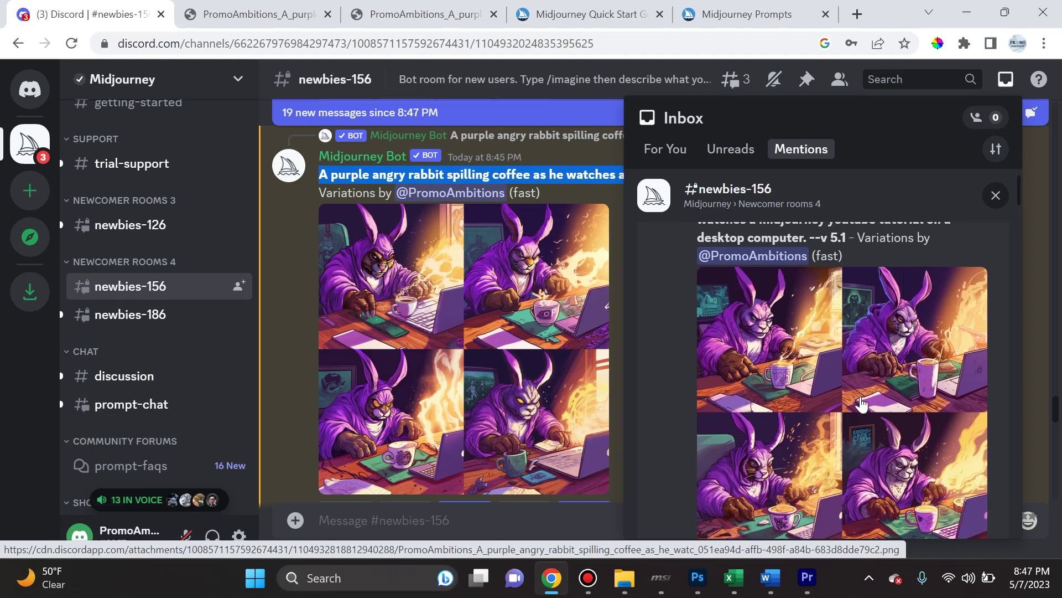
{"action": "scroll", "coordinate": [885, 415], "scroll_direction": "down", "scroll_amount": 2}
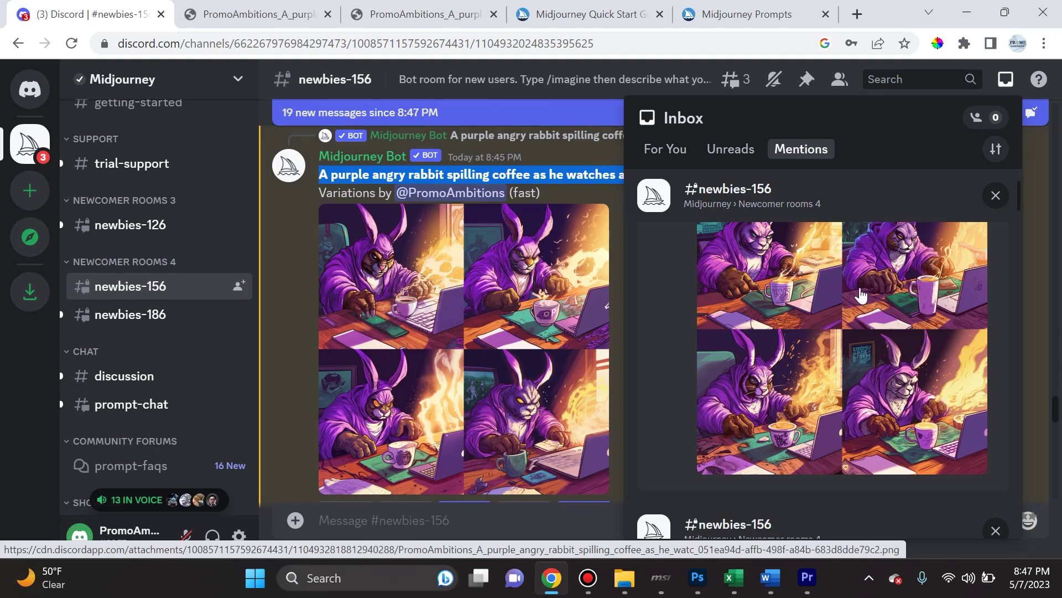
{"action": "scroll", "coordinate": [822, 369], "scroll_direction": "up", "scroll_amount": 1}
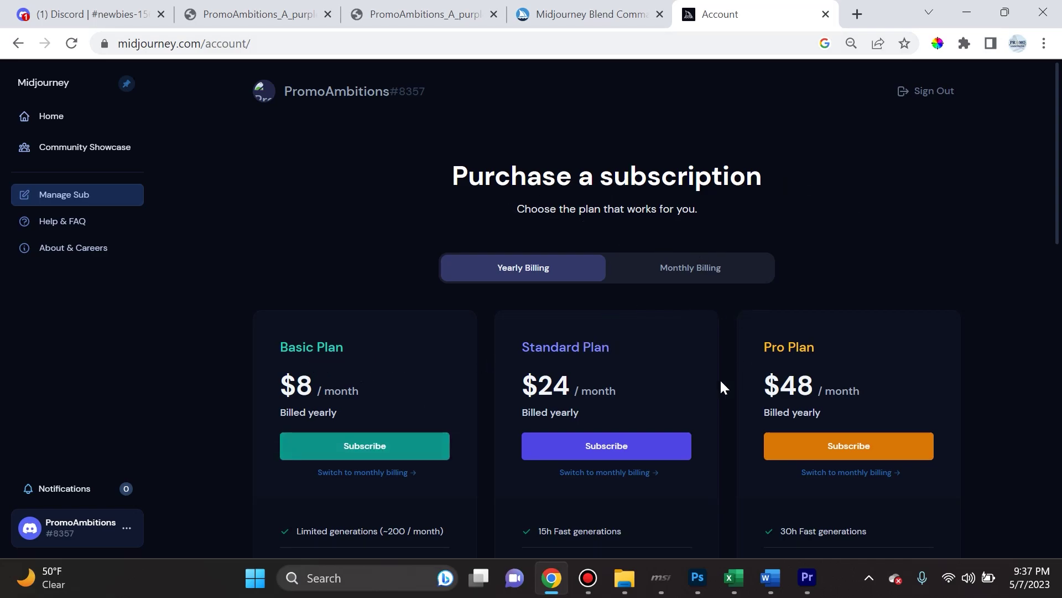
Switch to monthly billing and subscribe to the $30.00/month Standard Plan.
{"action": "scroll", "coordinate": [720, 383], "scroll_direction": "down", "scroll_amount": 5}
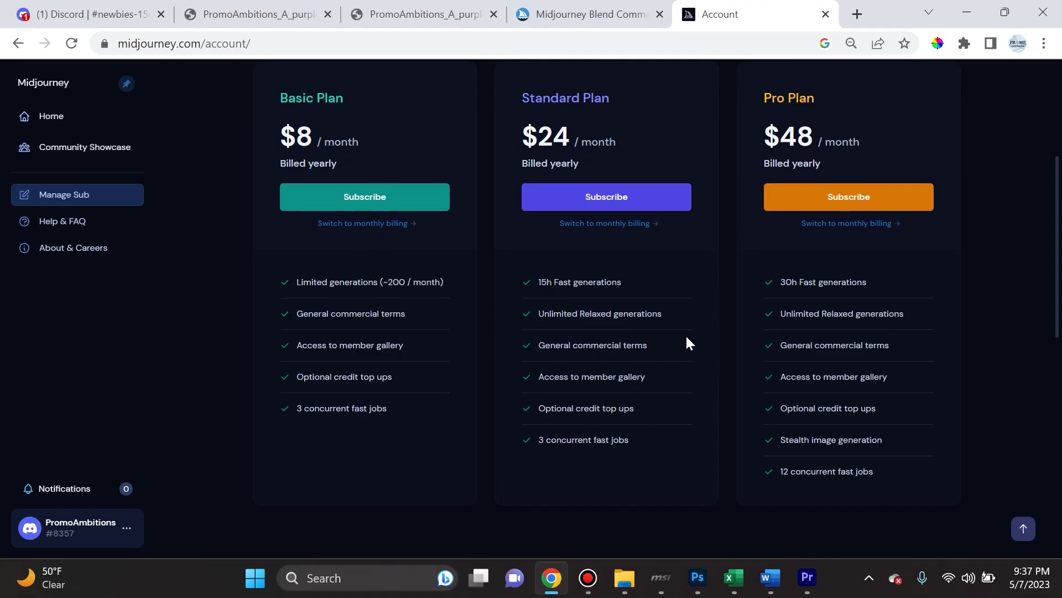
{"action": "scroll", "coordinate": [588, 359], "scroll_direction": "up", "scroll_amount": 3}
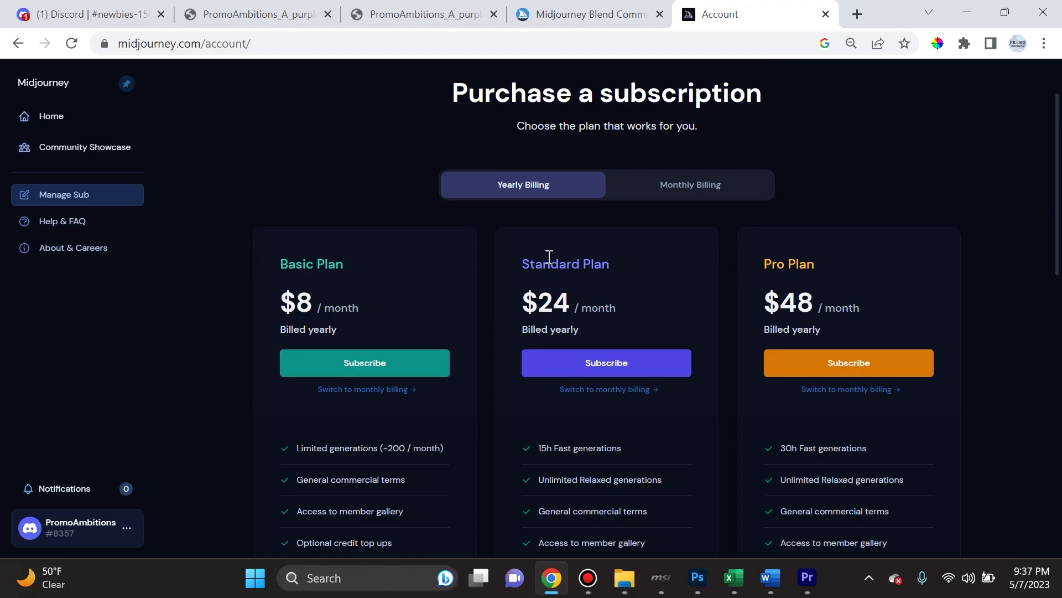
{"action": "scroll", "coordinate": [604, 308], "scroll_direction": "down", "scroll_amount": 2}
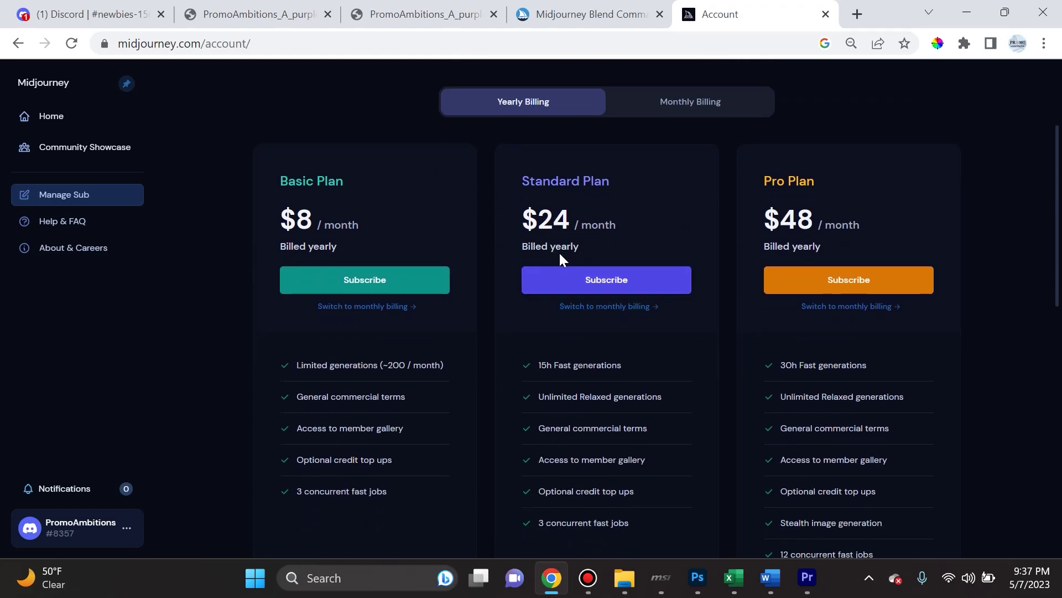
{"action": "left_click", "coordinate": [616, 307]}
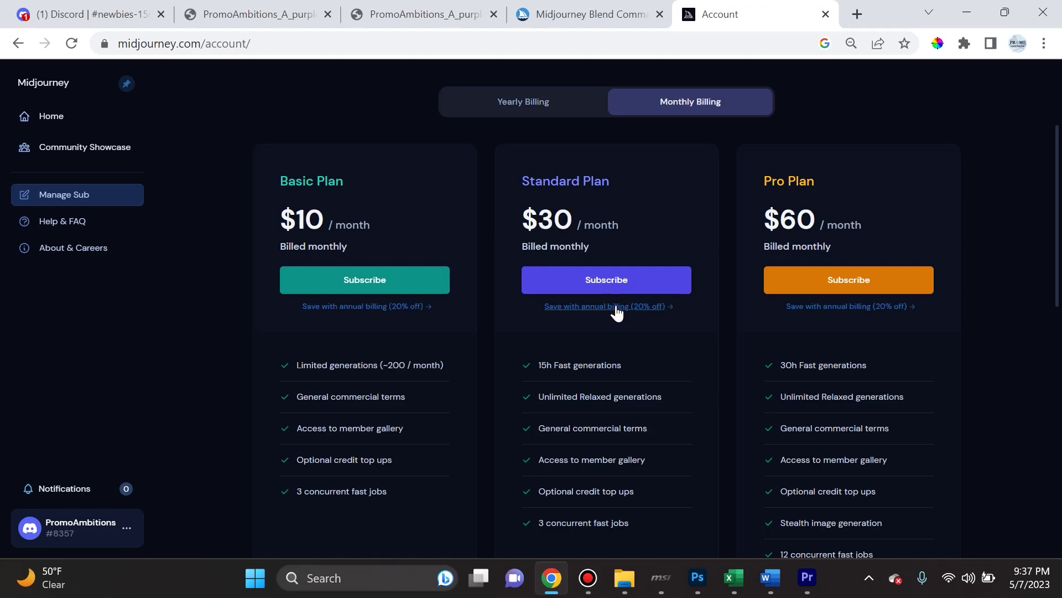
{"action": "left_click", "coordinate": [592, 282]}
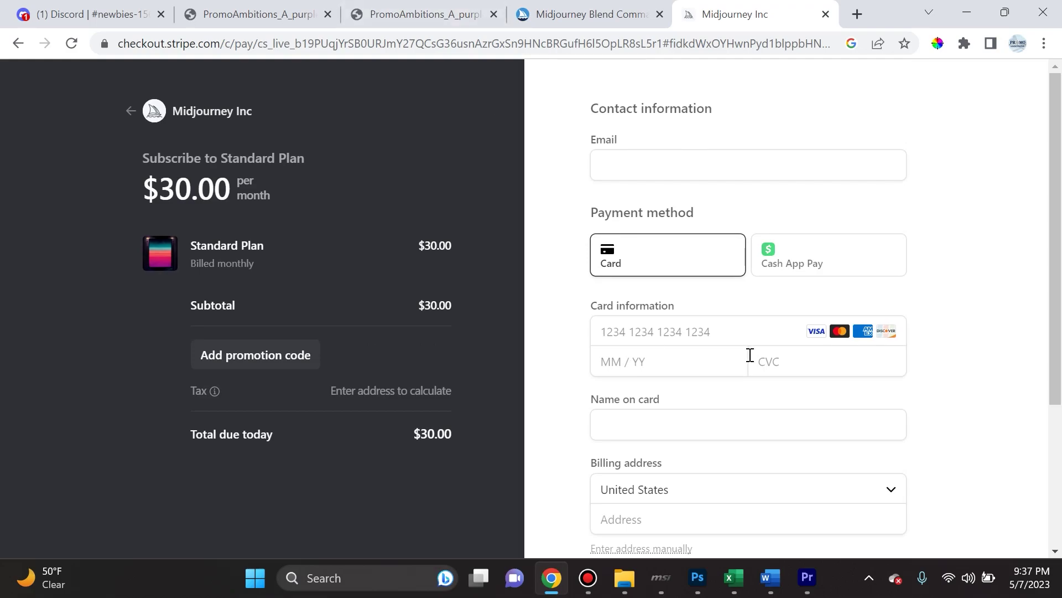
{"action": "scroll", "coordinate": [775, 420], "scroll_direction": "down", "scroll_amount": 4}
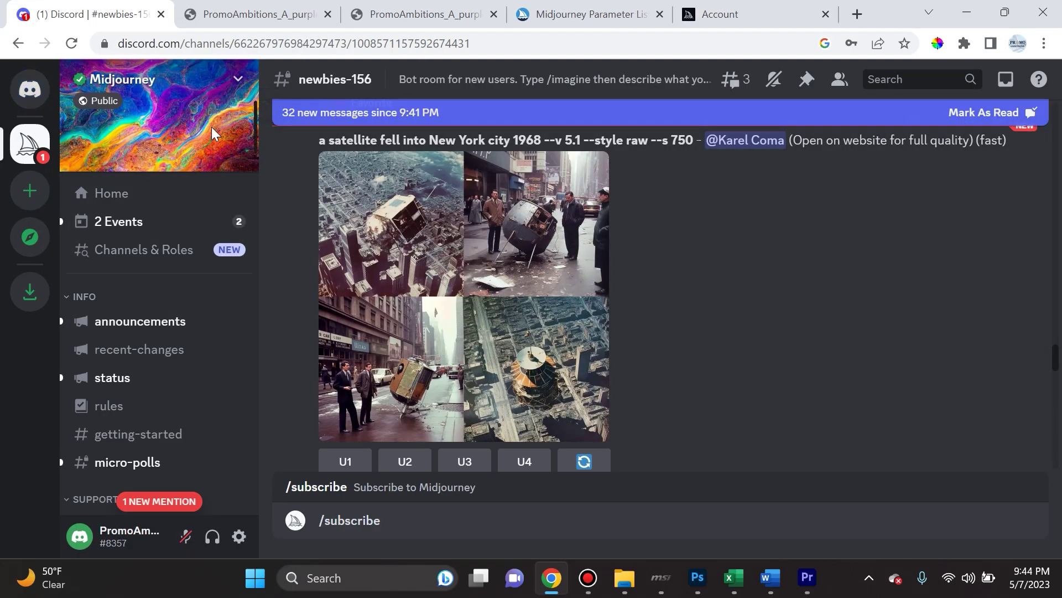
Open the Midjourney Bot DM showing the Standard plan confirmation with 15.0 fast hours.
{"action": "left_click", "coordinate": [30, 91]}
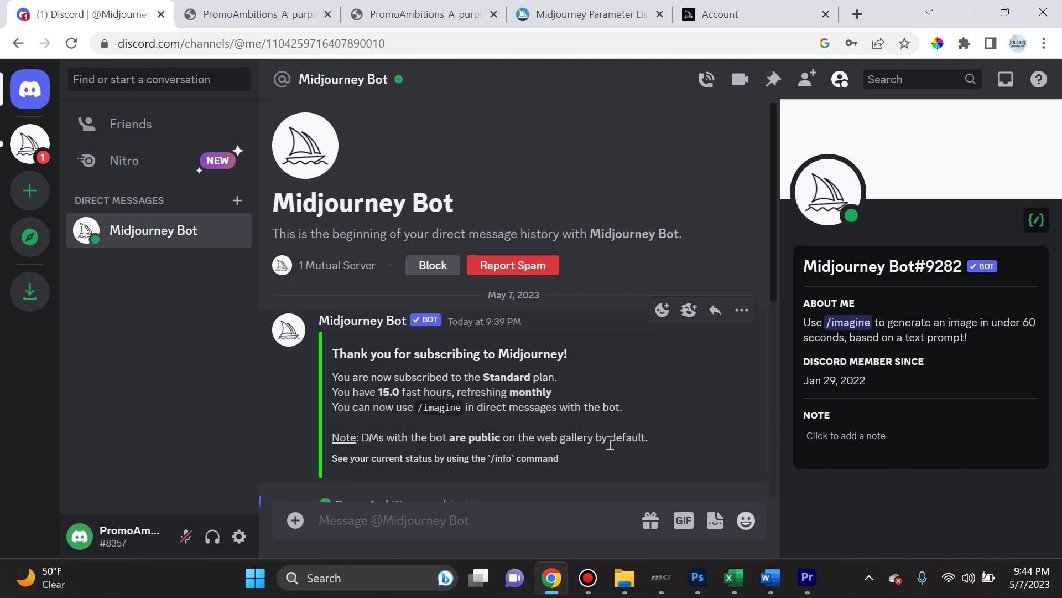
Send the /settings command to the Midjourney Bot.
{"action": "scroll", "coordinate": [512, 451], "scroll_direction": "down", "scroll_amount": 3}
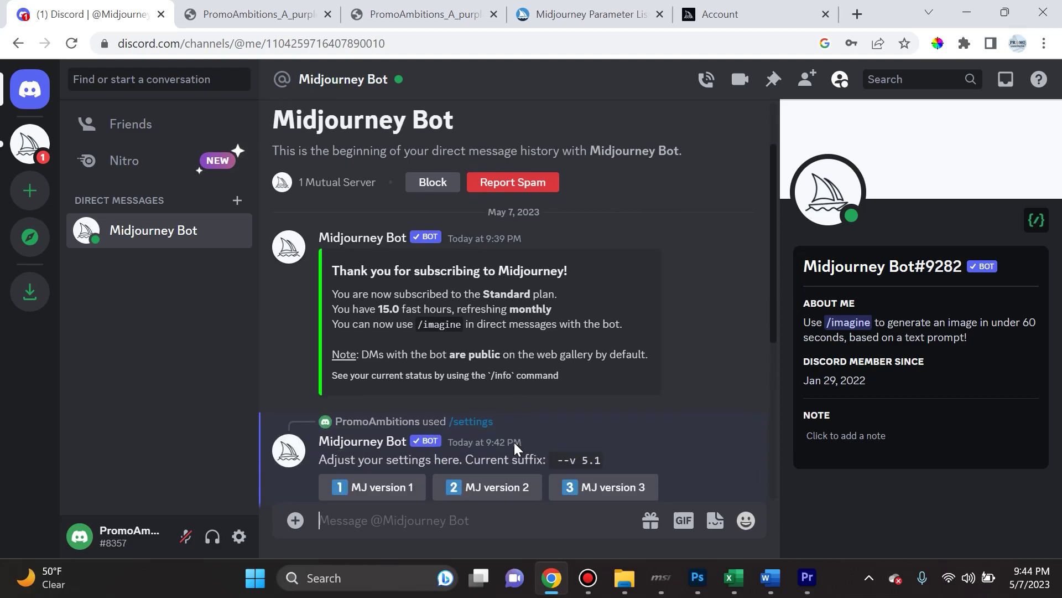
{"action": "scroll", "coordinate": [505, 498], "scroll_direction": "up", "scroll_amount": 3}
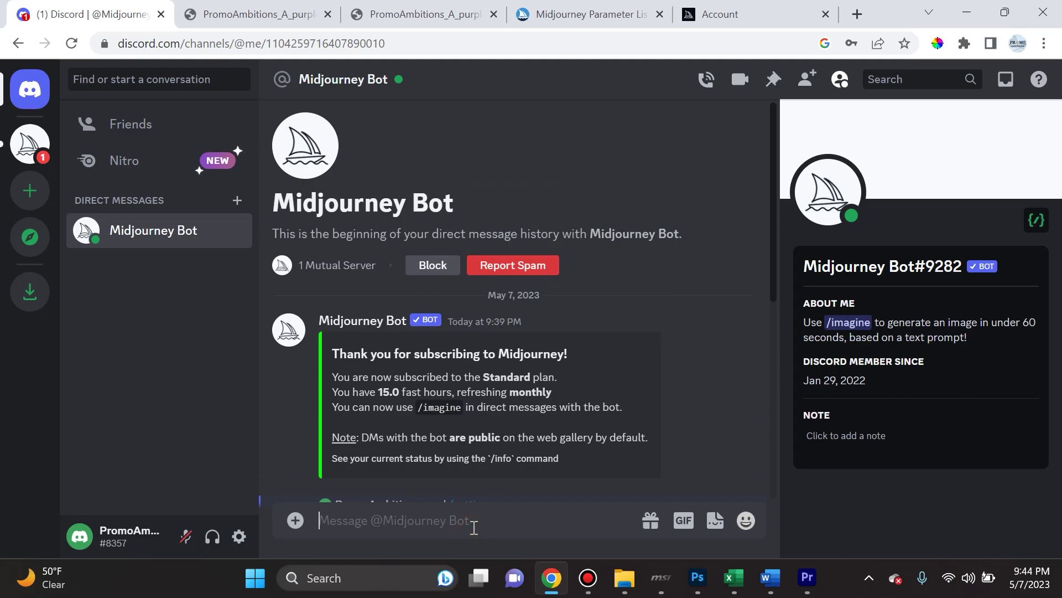
{"action": "type", "text": "/settings"}
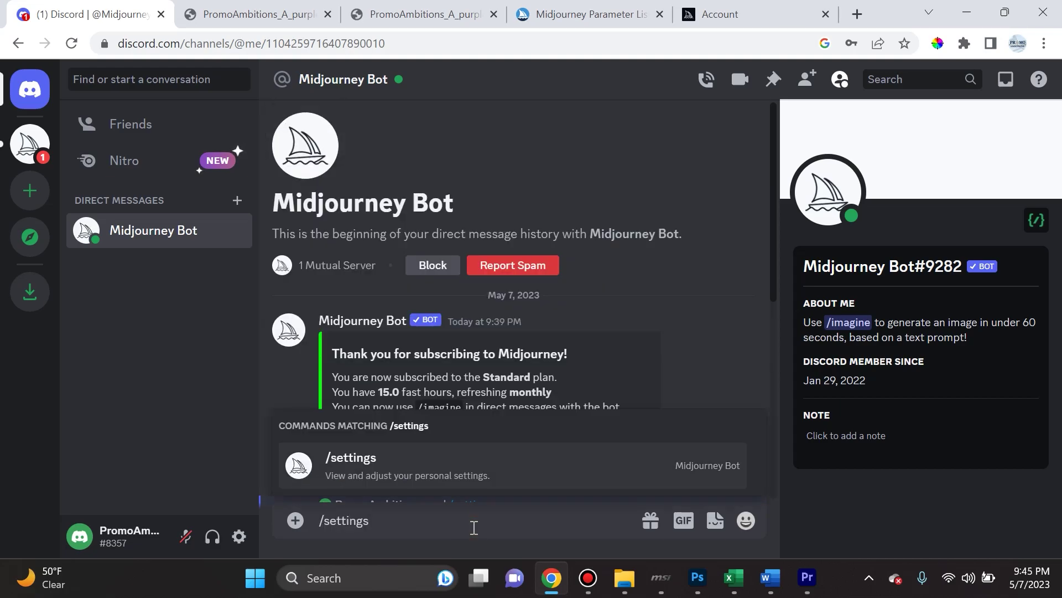
{"action": "key", "text": "Return"}
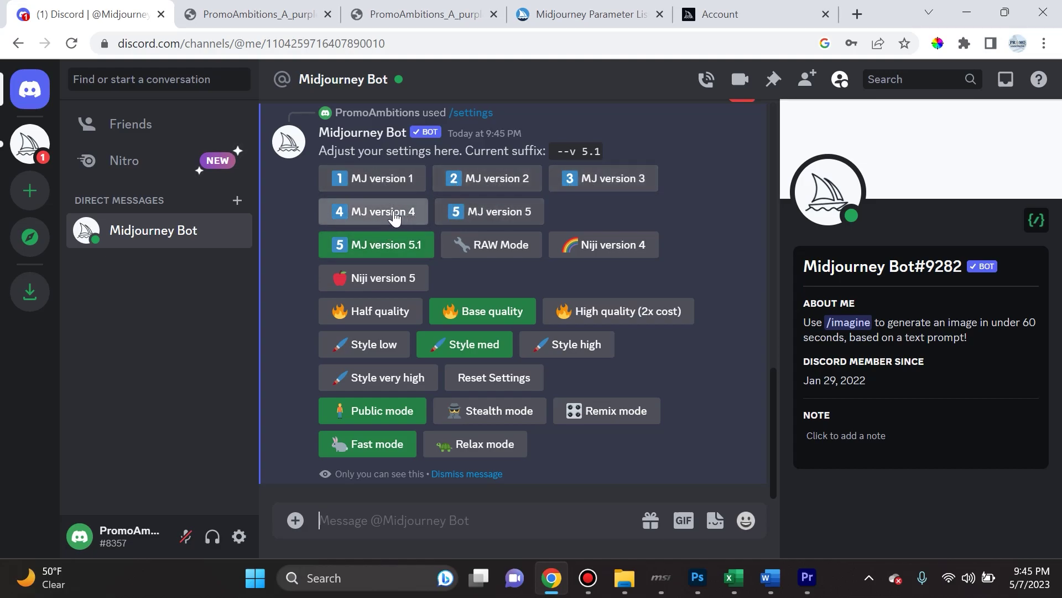
Clear the MJ version 5.1 default and try Stealth mode, which the Standard plan refuses.
{"action": "left_click", "coordinate": [375, 247]}
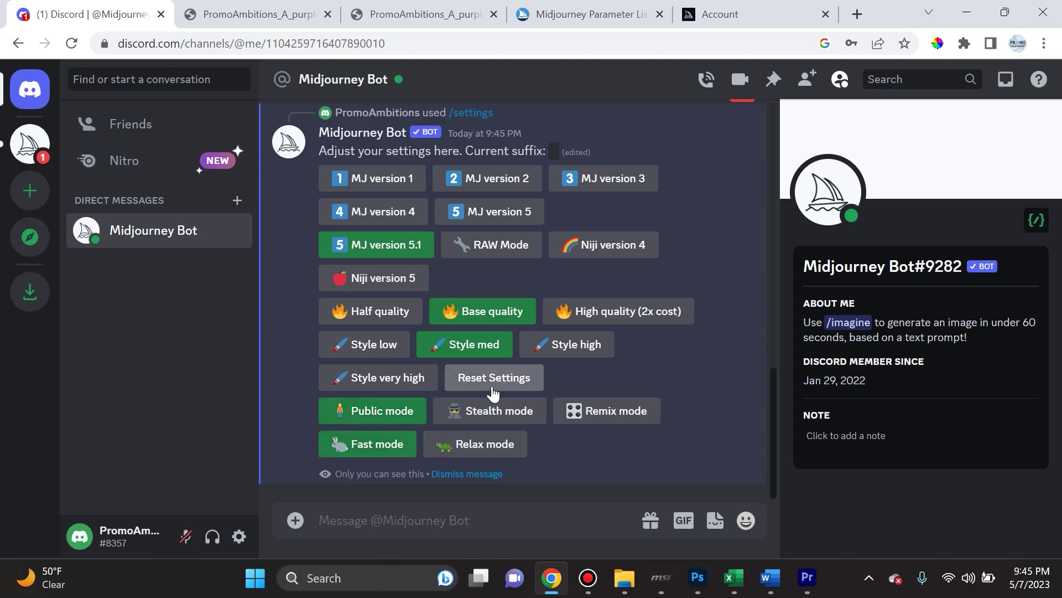
{"action": "left_click", "coordinate": [498, 410]}
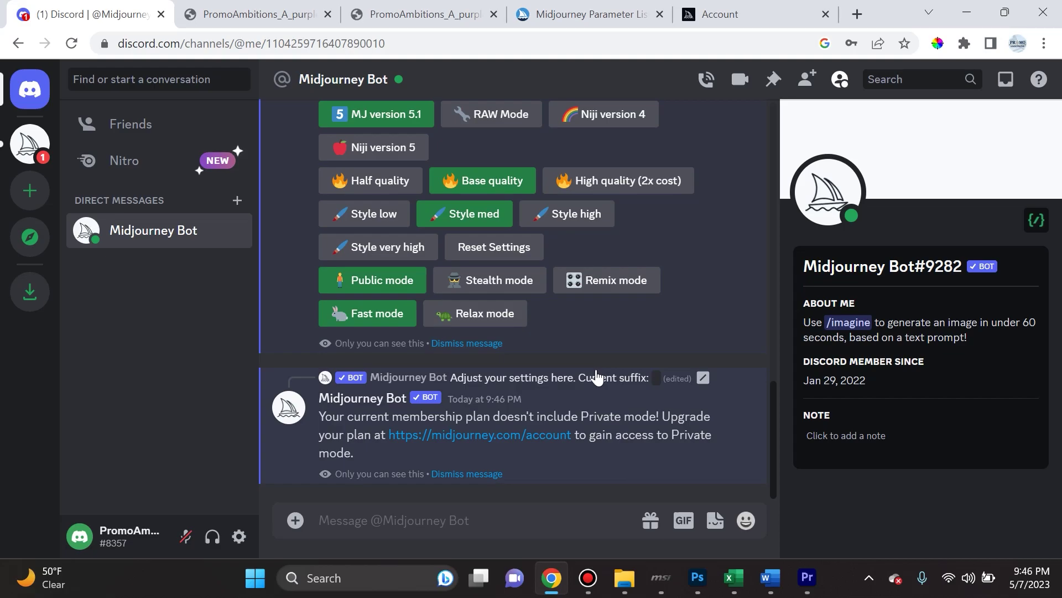
{"action": "left_click", "coordinate": [288, 6]}
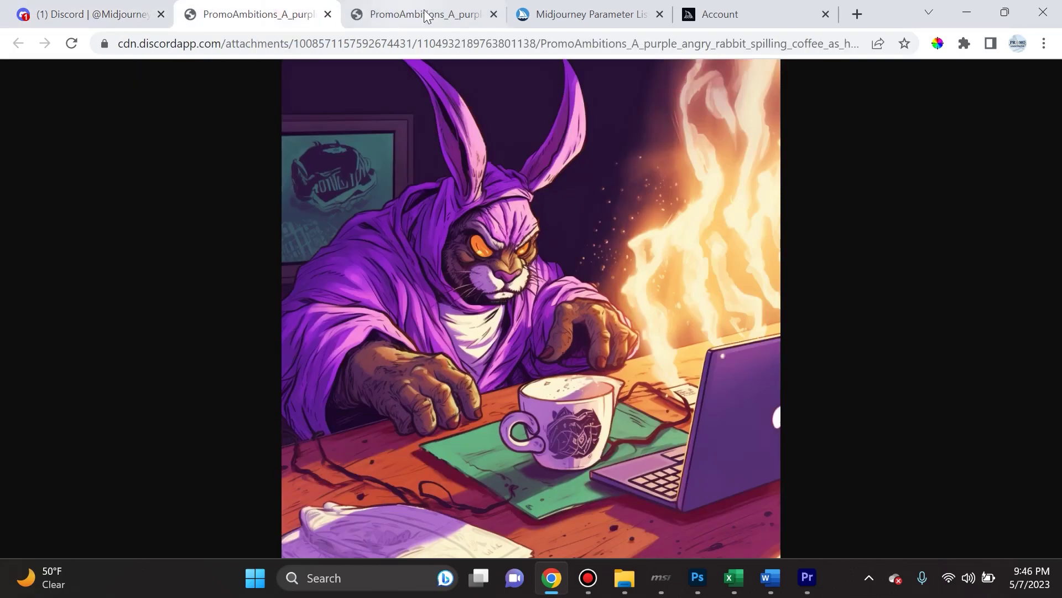
Open the Aspect Ratios page under Basic Parameters in the Midjourney Parameter List docs.
{"action": "left_click", "coordinate": [381, 17]}
{"action": "left_click", "coordinate": [565, 12]}
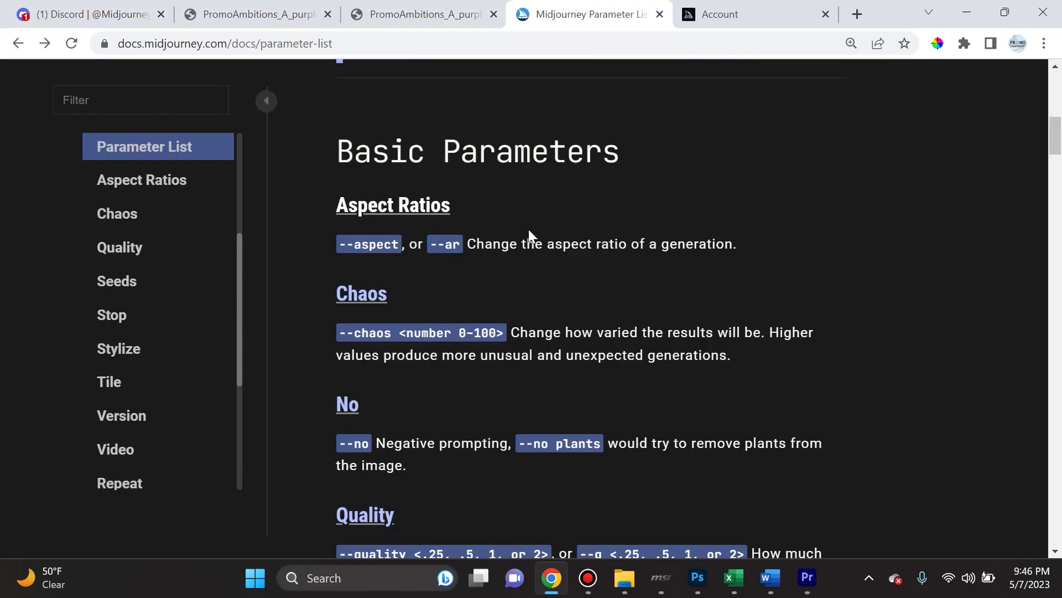
{"action": "scroll", "coordinate": [473, 244], "scroll_direction": "up", "scroll_amount": 12}
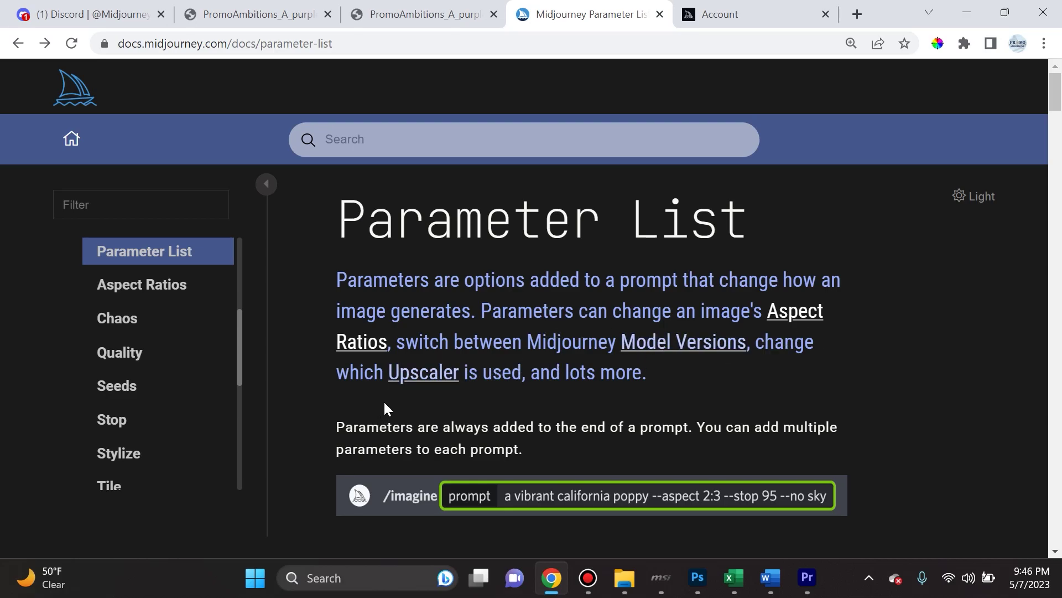
{"action": "scroll", "coordinate": [454, 388], "scroll_direction": "down", "scroll_amount": 3}
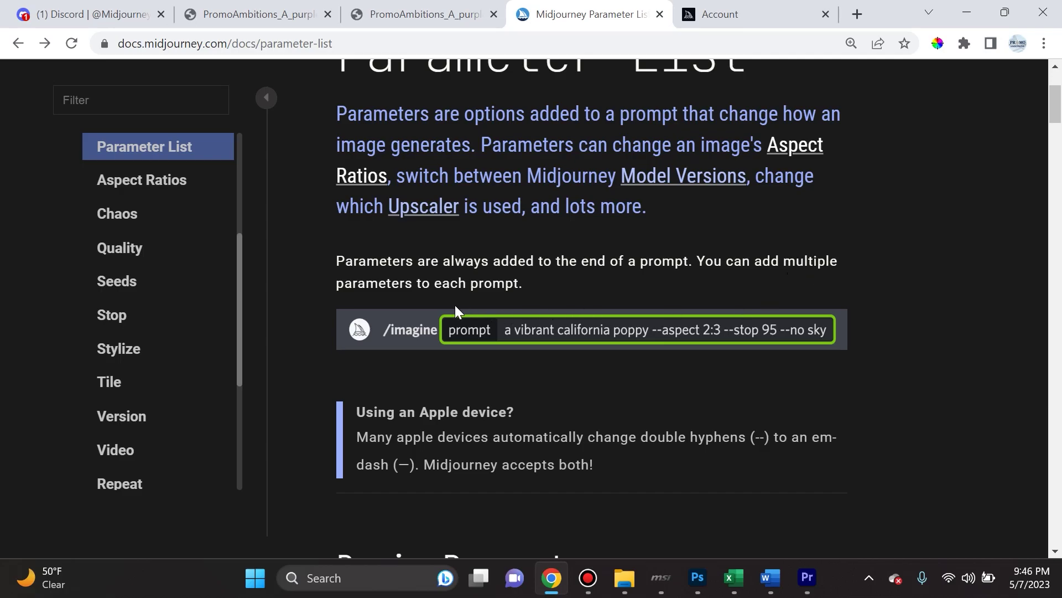
{"action": "scroll", "coordinate": [446, 304], "scroll_direction": "down", "scroll_amount": 2}
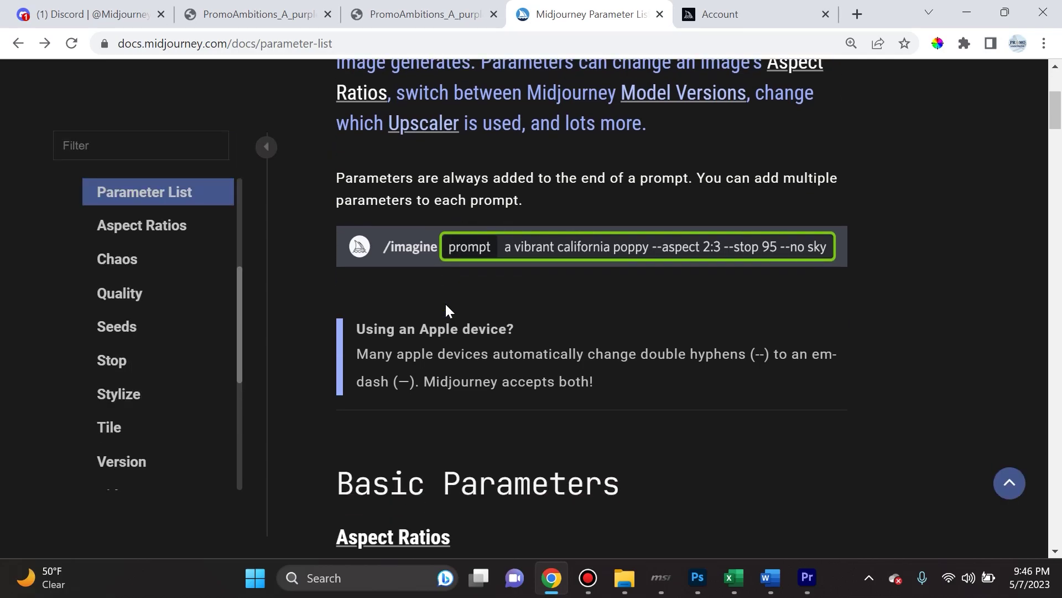
{"action": "scroll", "coordinate": [447, 310], "scroll_direction": "down", "scroll_amount": 4}
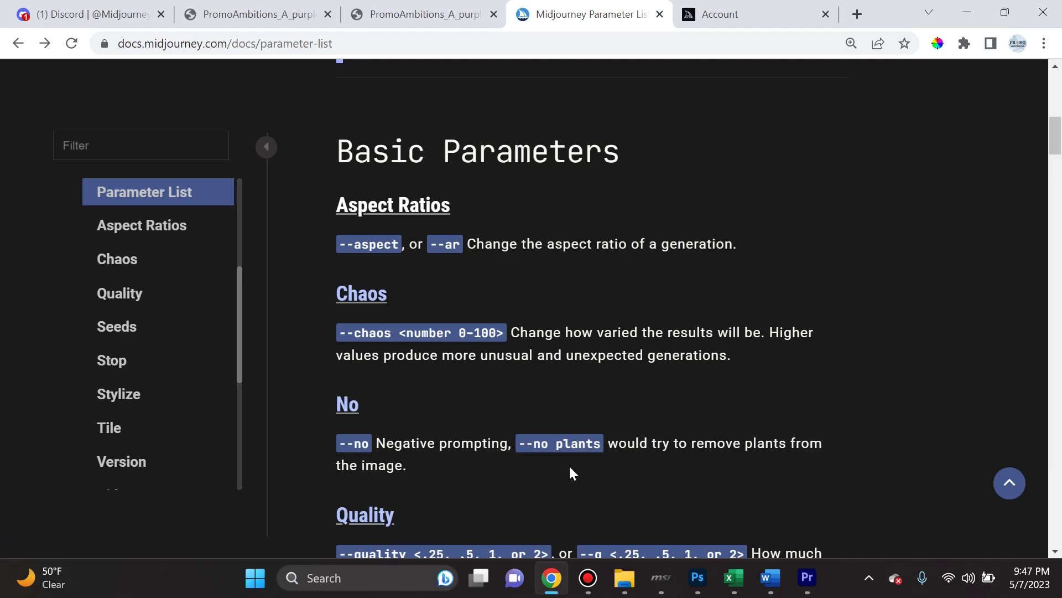
{"action": "left_click", "coordinate": [408, 205]}
Read through the Aspect Ratios guide, then return to the Discord tab with Ctrl+1.
{"action": "scroll", "coordinate": [433, 253], "scroll_direction": "down", "scroll_amount": 3}
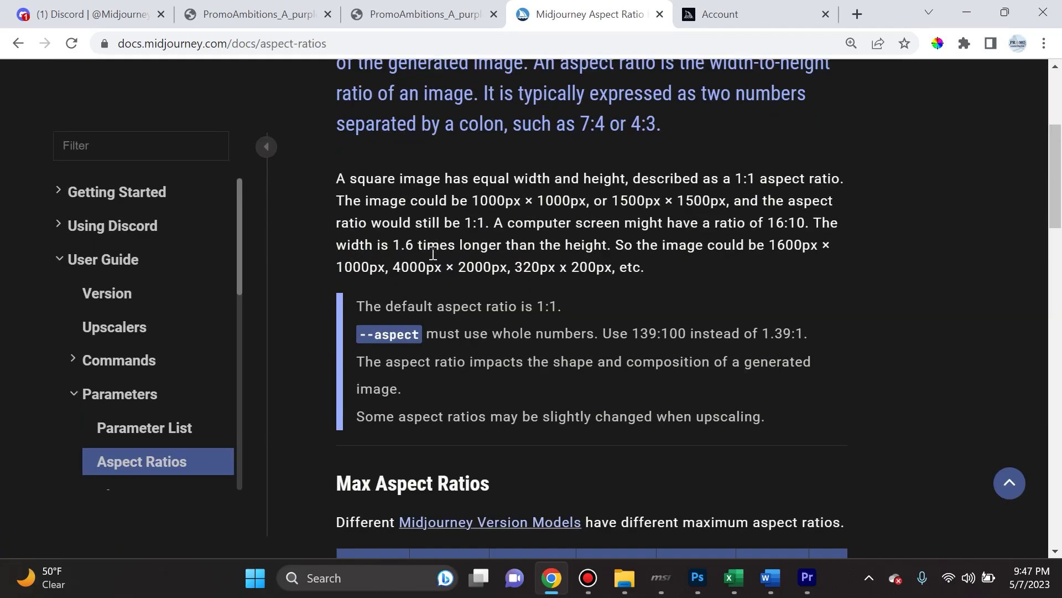
{"action": "scroll", "coordinate": [477, 279], "scroll_direction": "up", "scroll_amount": 2}
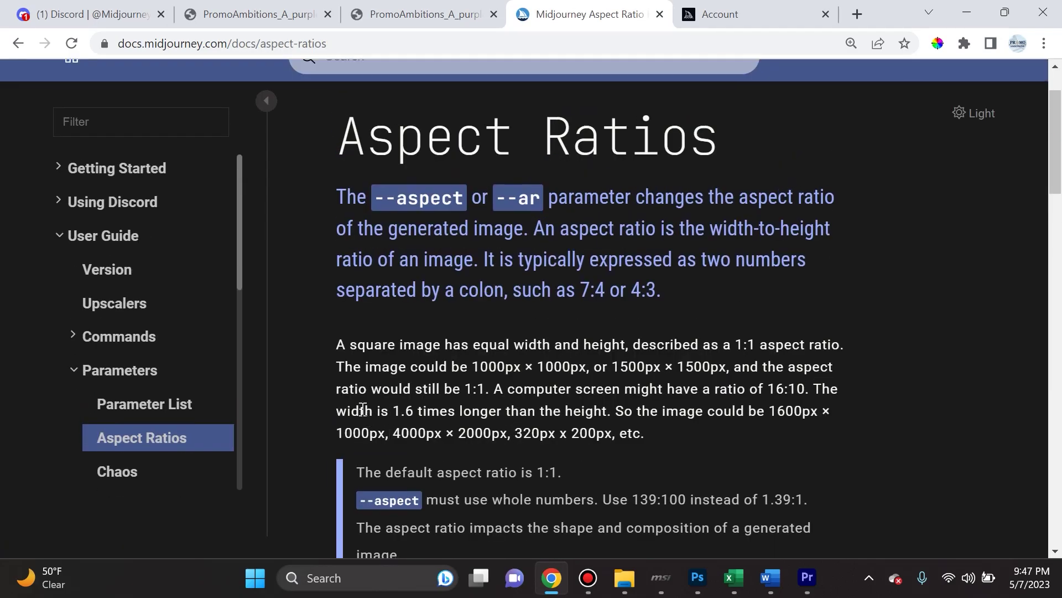
{"action": "scroll", "coordinate": [514, 280], "scroll_direction": "down", "scroll_amount": 10}
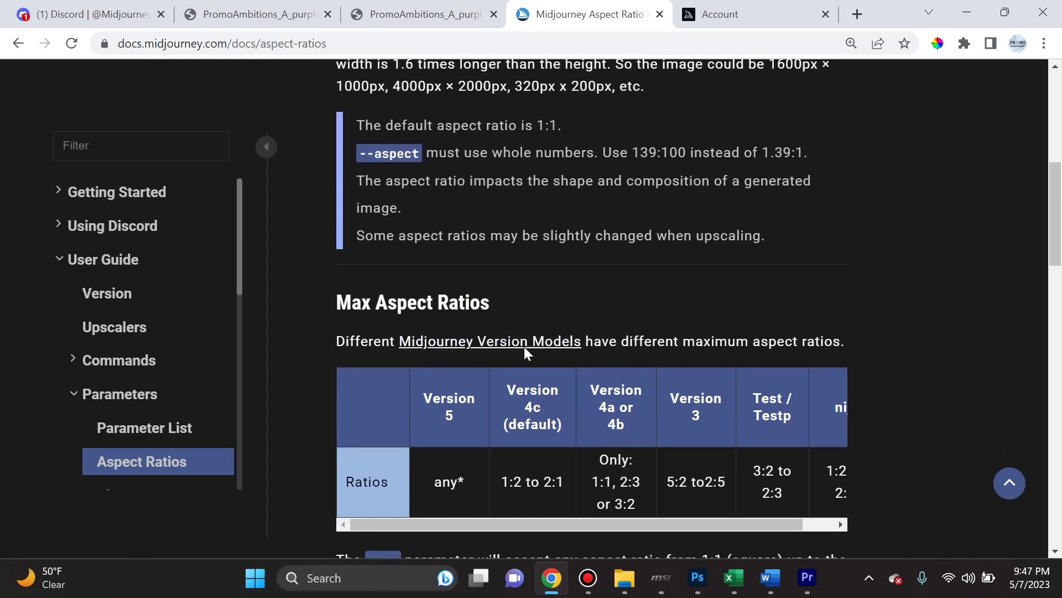
{"action": "scroll", "coordinate": [525, 352], "scroll_direction": "down", "scroll_amount": 8}
{"action": "scroll", "coordinate": [555, 415], "scroll_direction": "up", "scroll_amount": 1}
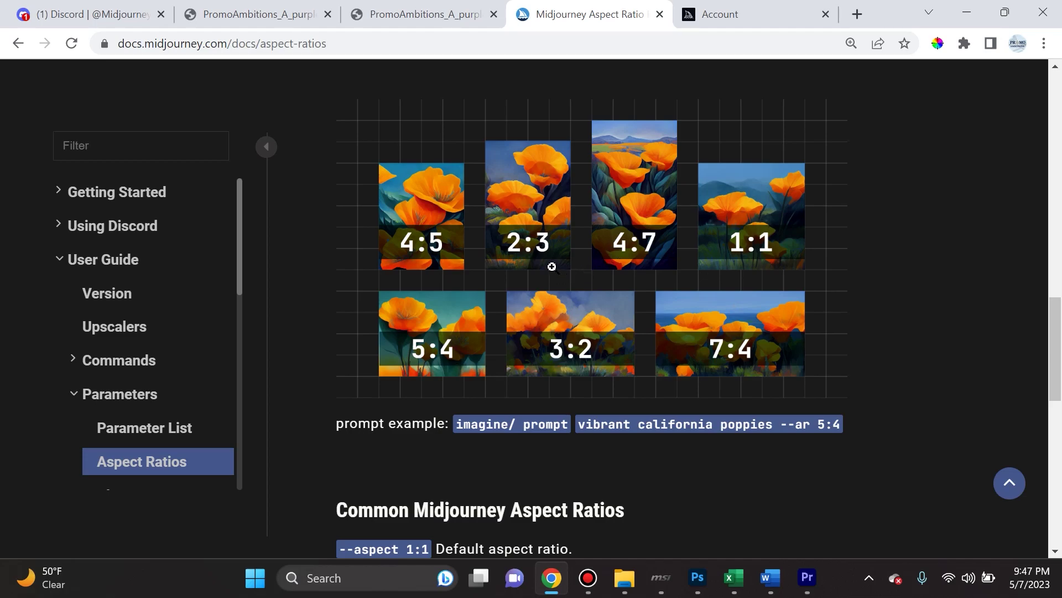
{"action": "scroll", "coordinate": [550, 266], "scroll_direction": "down", "scroll_amount": 5}
{"action": "scroll", "coordinate": [468, 237], "scroll_direction": "up", "scroll_amount": 4}
{"action": "scroll", "coordinate": [503, 360], "scroll_direction": "down", "scroll_amount": 7}
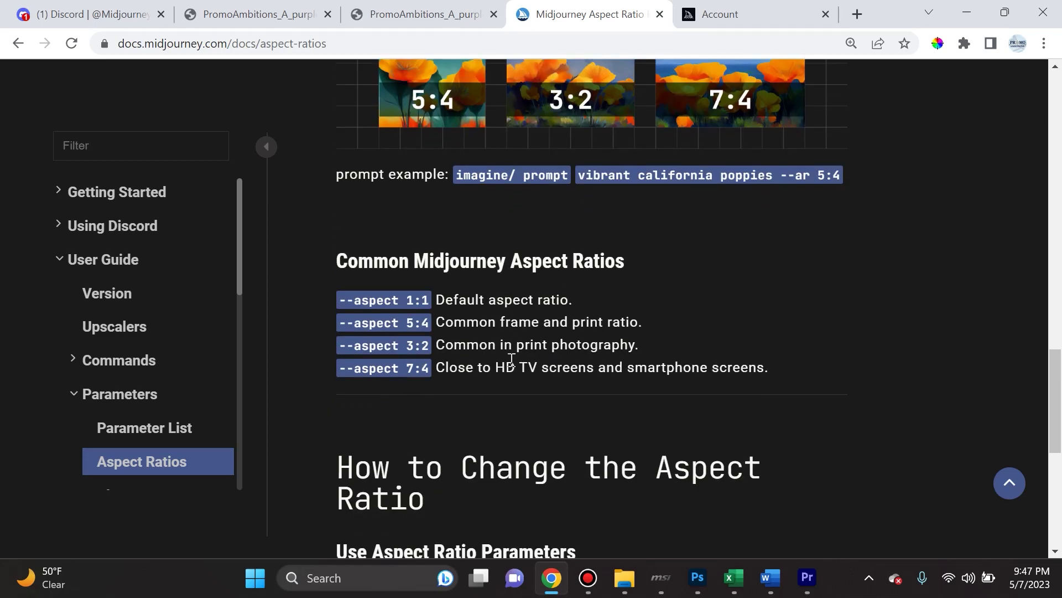
{"action": "scroll", "coordinate": [628, 410], "scroll_direction": "up", "scroll_amount": 15}
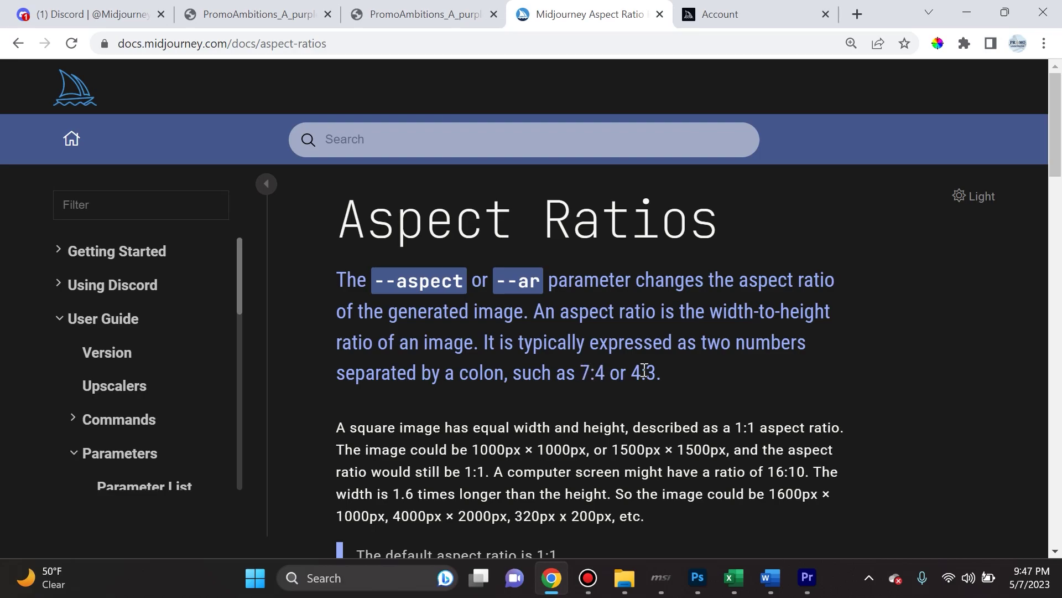
{"action": "key", "text": "ctrl+1"}
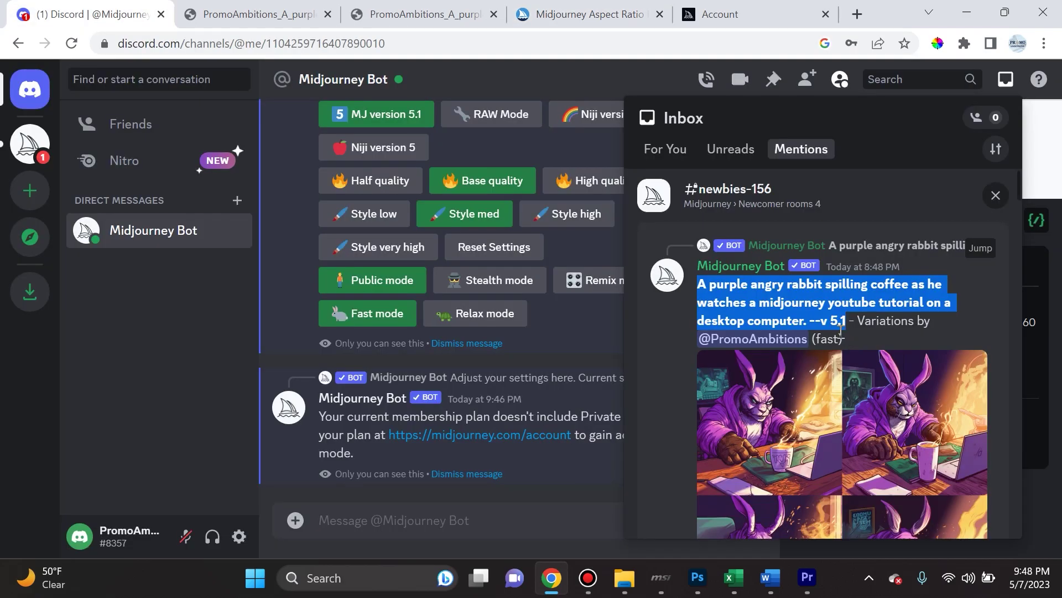
Highlight the --v 5.1 parameter in the inbox prompt, then close the inbox via the message box.
{"action": "left_click", "coordinate": [811, 321]}
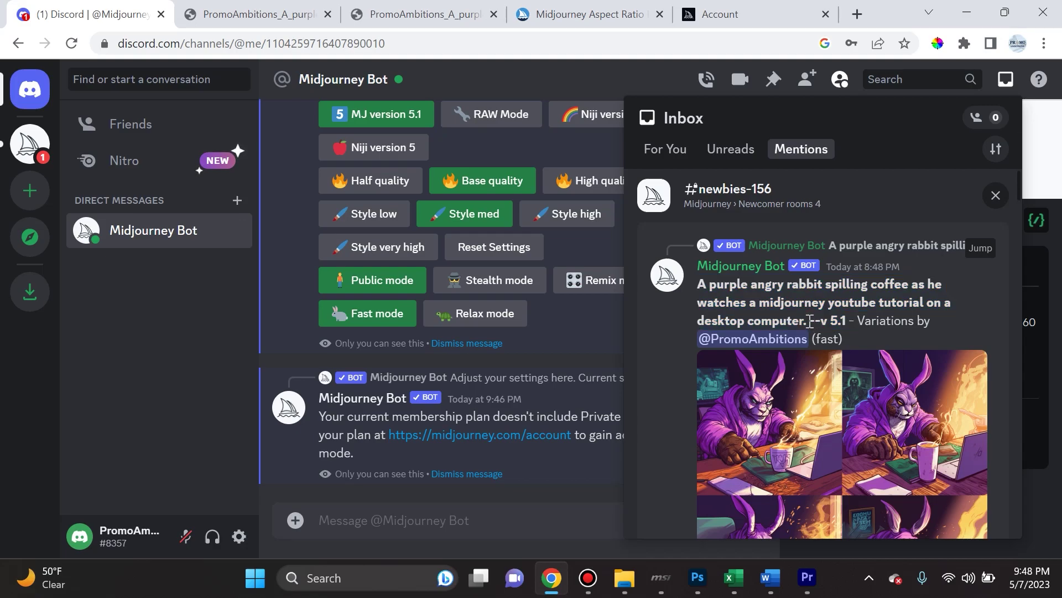
{"action": "left_click_drag", "start_coordinate": [811, 321], "coordinate": [848, 321]}
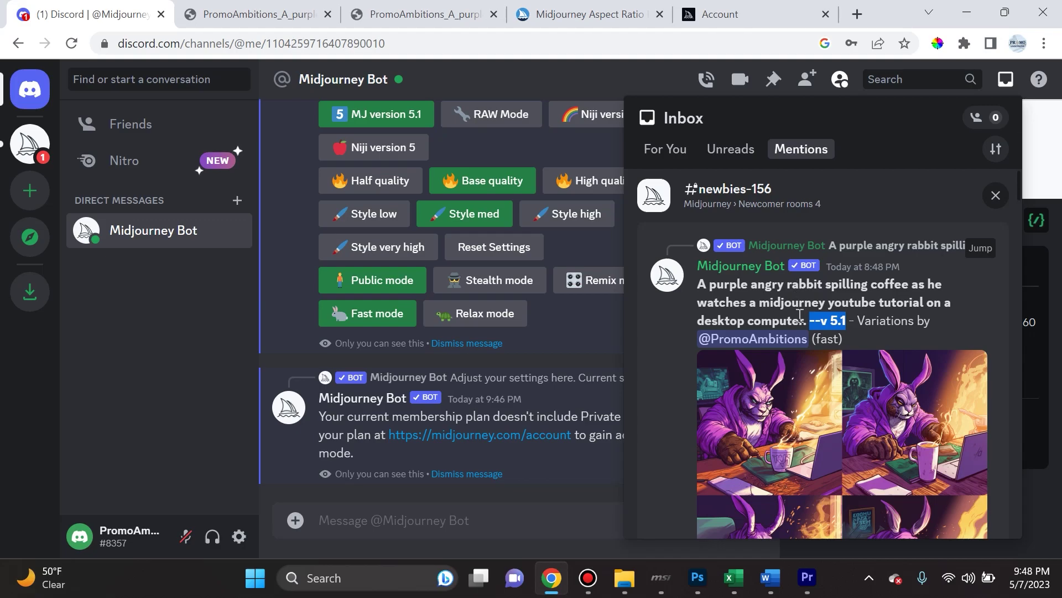
{"action": "left_click", "coordinate": [821, 319]}
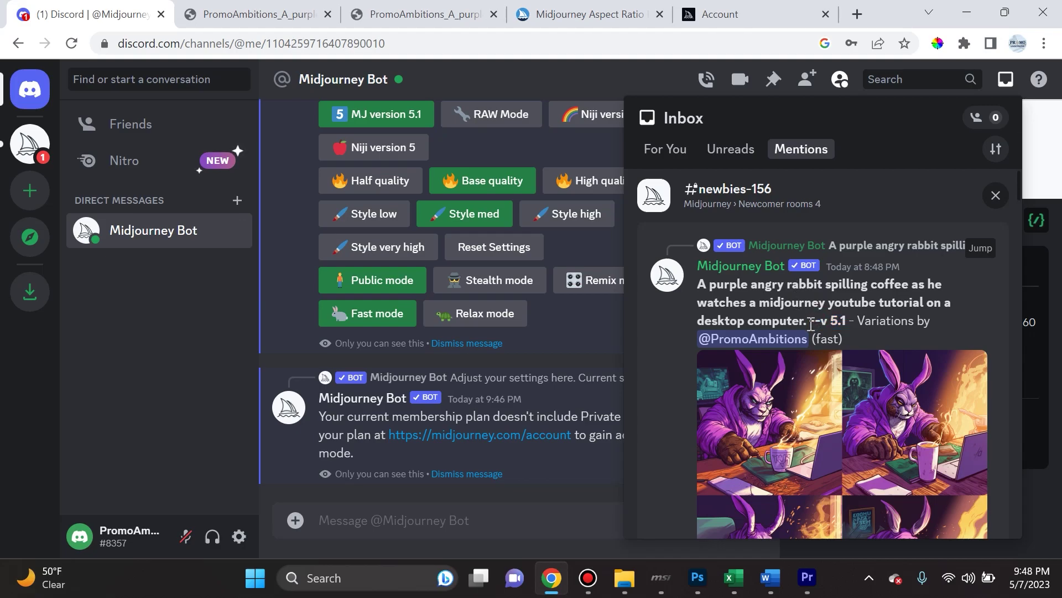
{"action": "left_click_drag", "start_coordinate": [811, 323], "coordinate": [850, 321]}
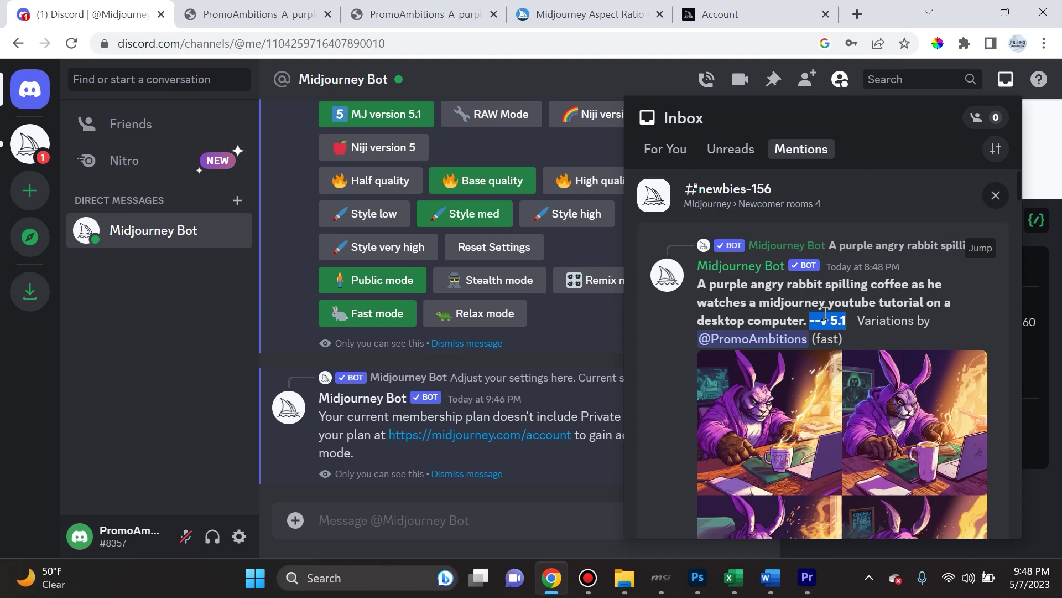
{"action": "left_click", "coordinate": [823, 319]}
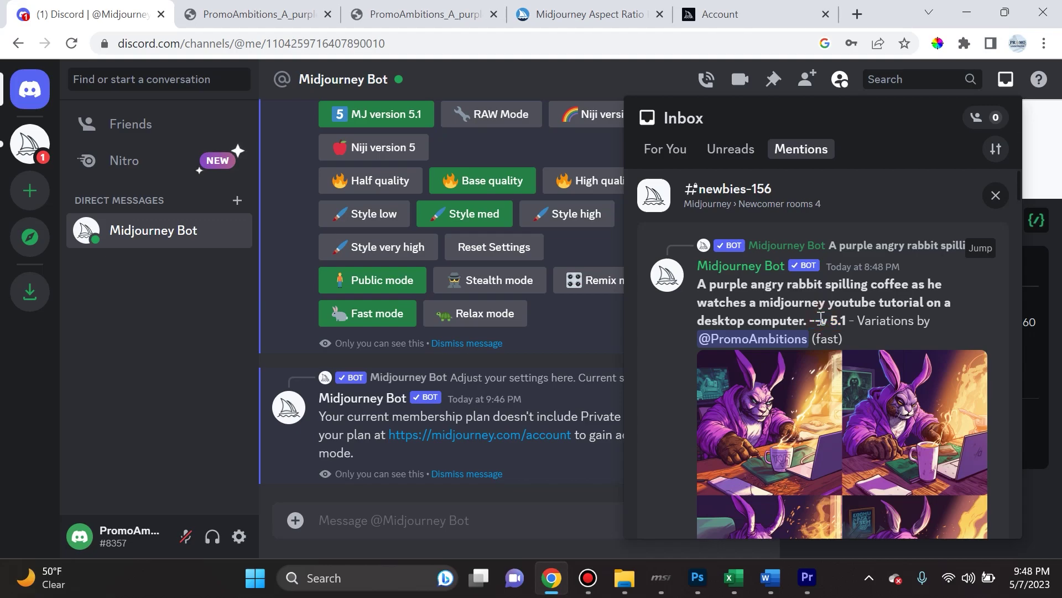
{"action": "left_click_drag", "start_coordinate": [812, 320], "coordinate": [846, 321]}
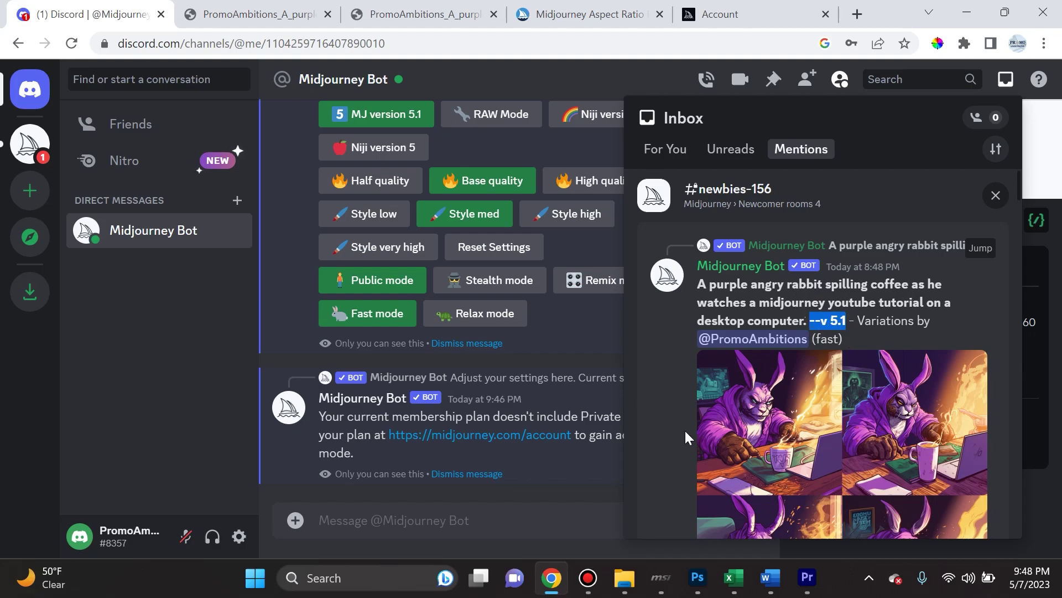
{"action": "left_click", "coordinate": [816, 321]}
{"action": "left_click_drag", "start_coordinate": [811, 321], "coordinate": [846, 321]}
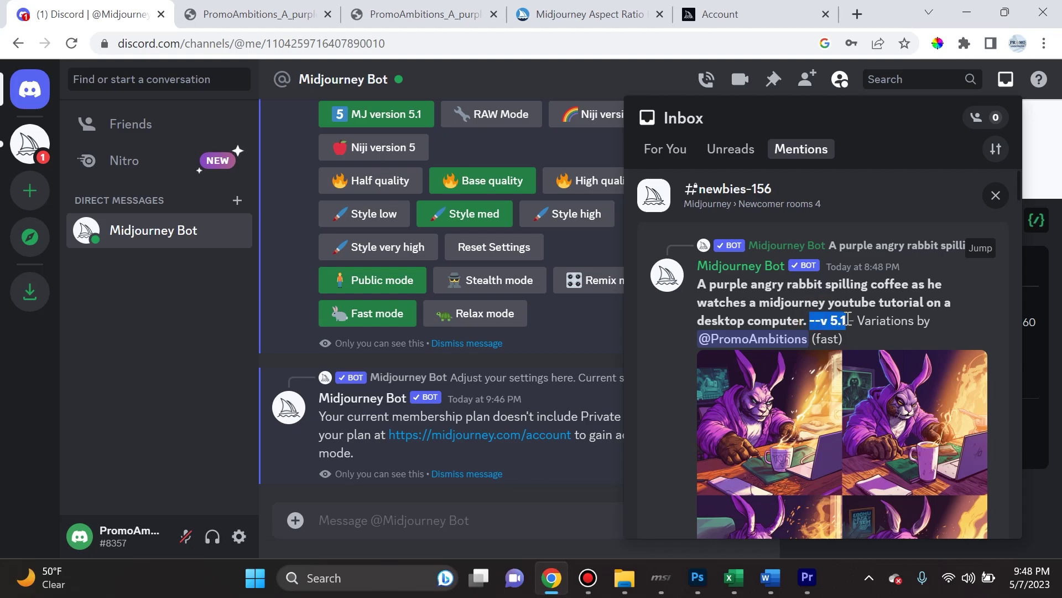
{"action": "scroll", "coordinate": [453, 306], "scroll_direction": "up", "scroll_amount": 3}
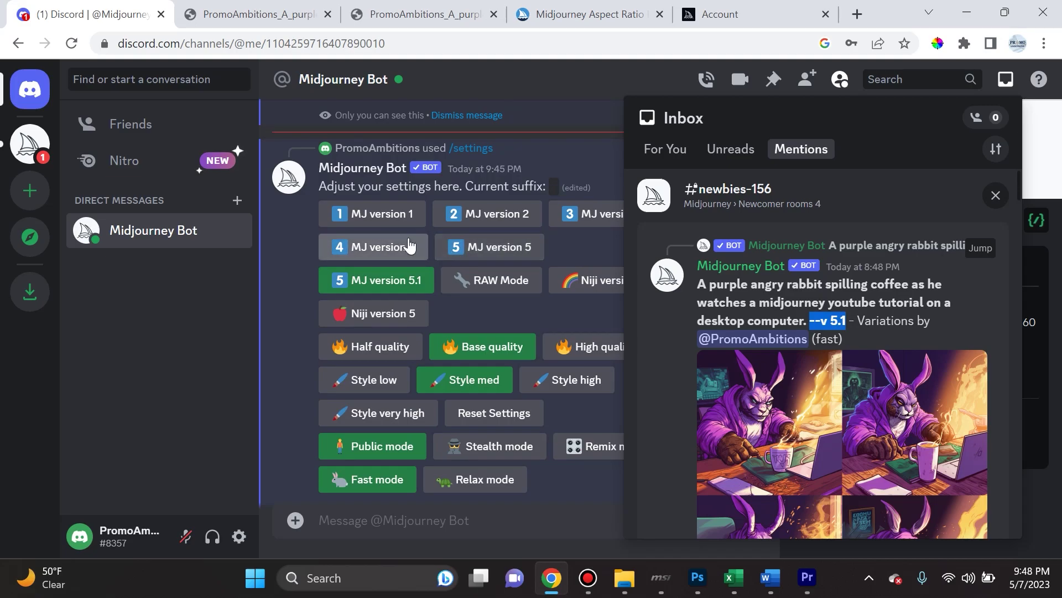
{"action": "left_click", "coordinate": [471, 524]}
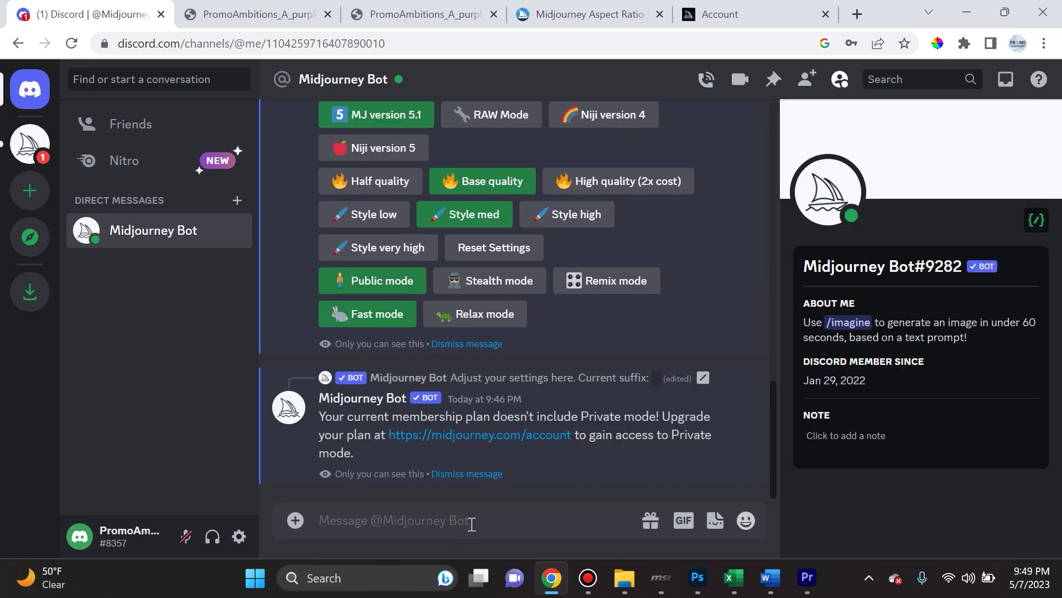
Run /imagine with the pasted purple angry rabbit prompt plus --ar 16:9.
{"action": "type", "text": "/imagine prompt"}
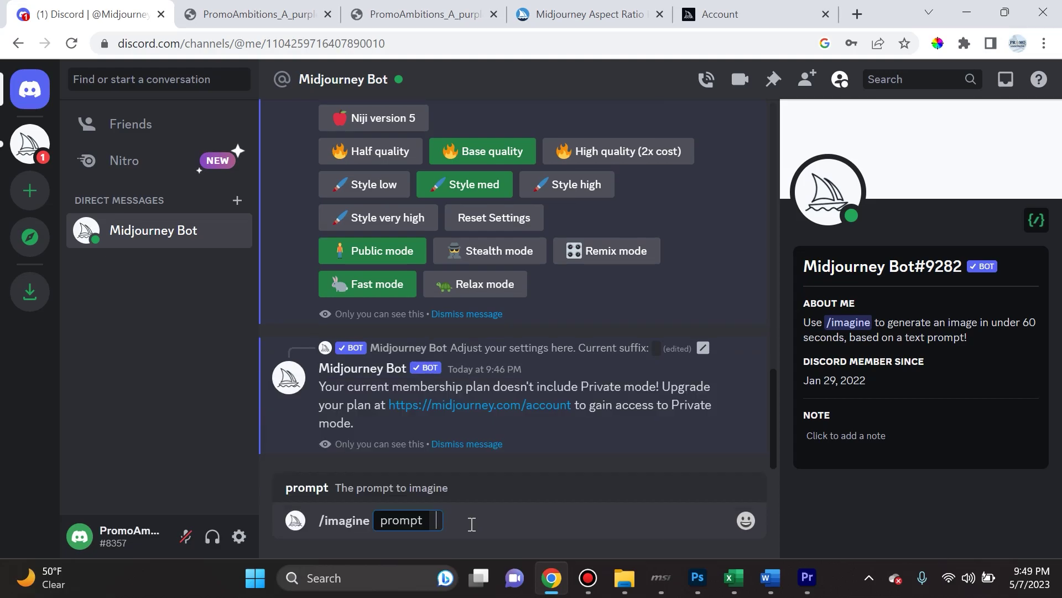
{"action": "type", "text": "A purple angry rabbit spilling coffee as he watches a midjourney youtube tutorial on a desktop computer. --v 5.1"}
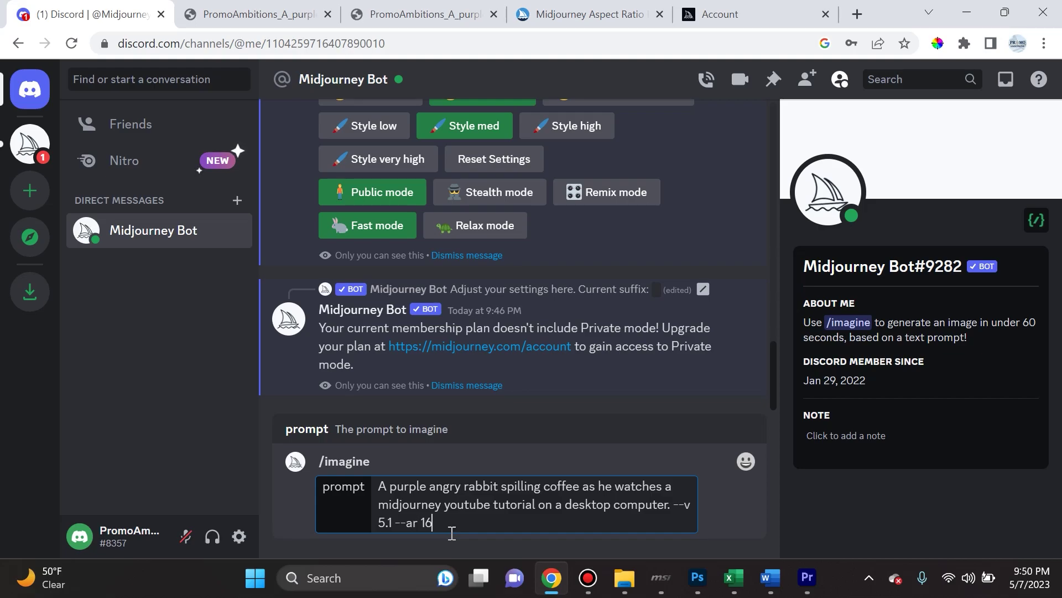
{"action": "key", "text": "Return"}
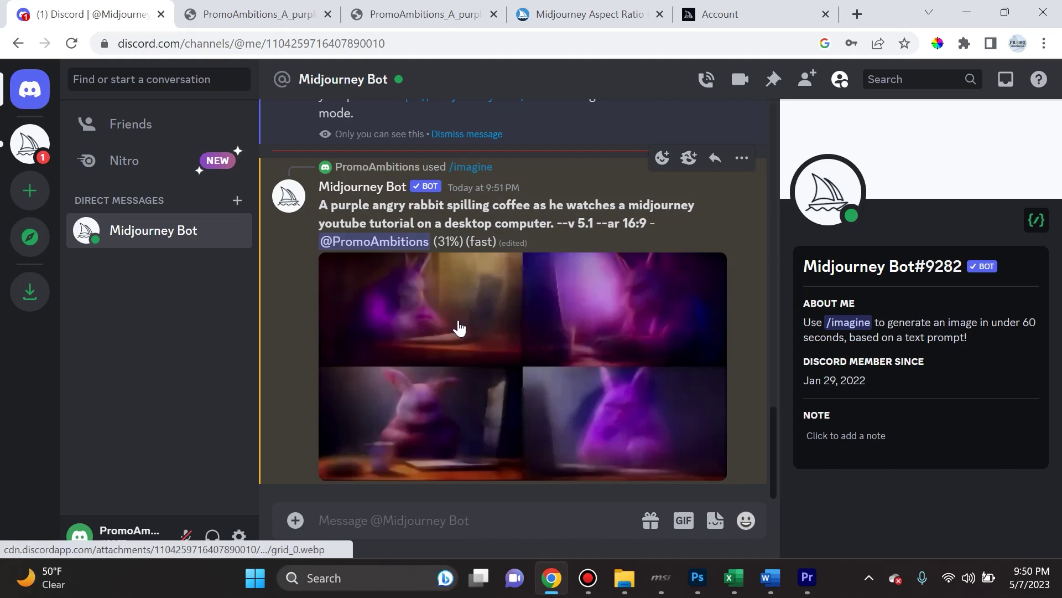
{"action": "left_click_drag", "start_coordinate": [438, 241], "coordinate": [460, 241]}
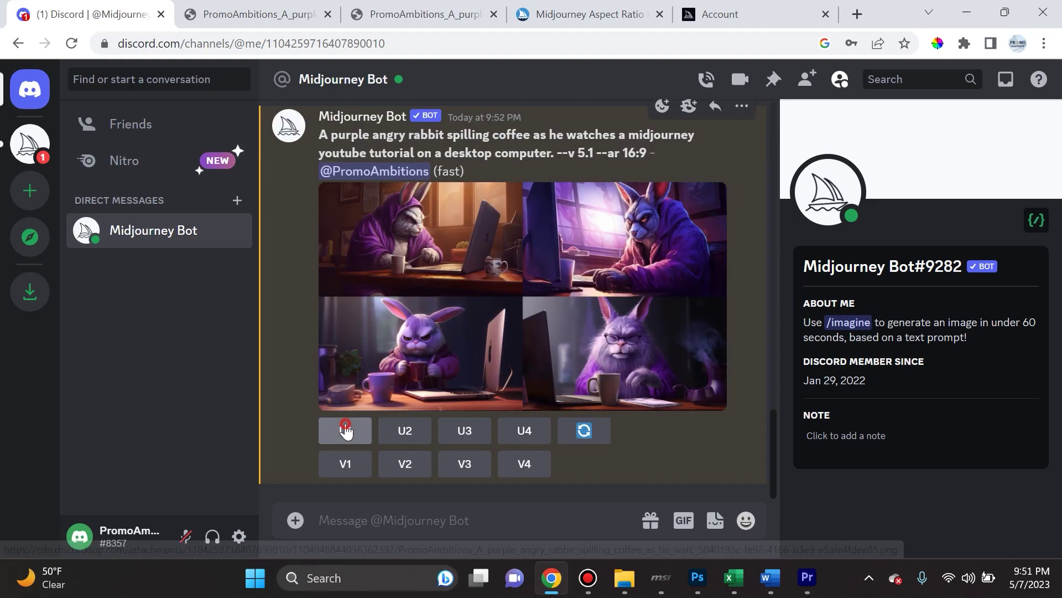
Upscale image 1 with U1, open it full-size and save it.
{"action": "left_click", "coordinate": [344, 430]}
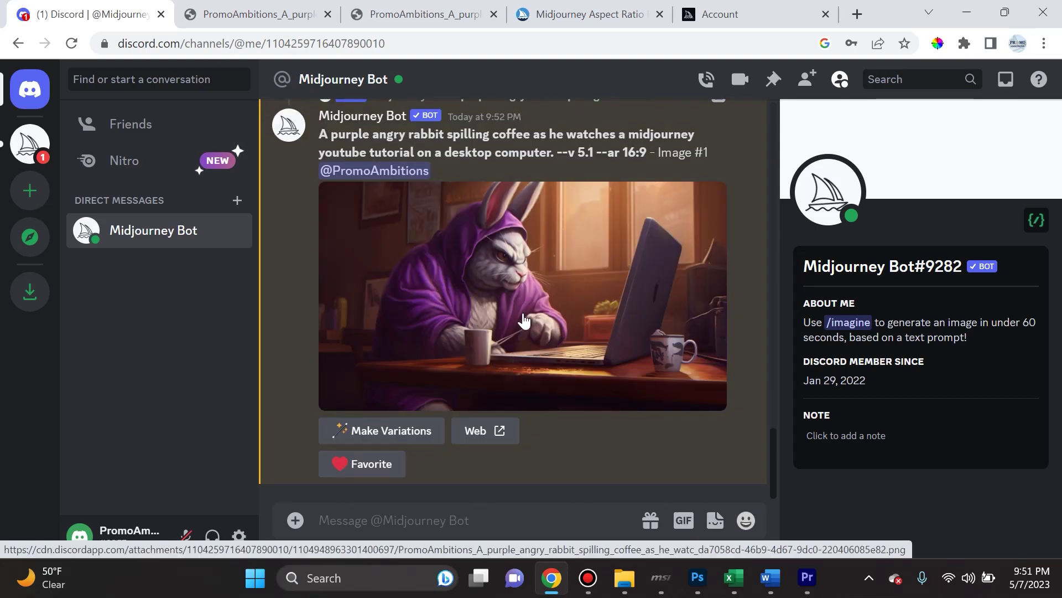
{"action": "left_click", "coordinate": [519, 288]}
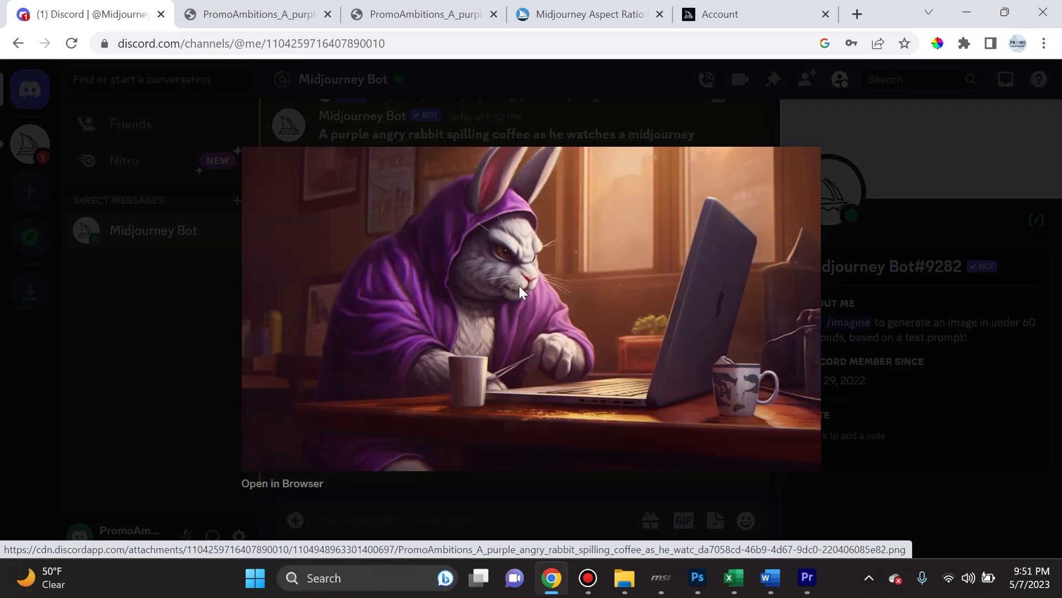
{"action": "left_click", "coordinate": [520, 289]}
{"action": "key", "text": "ctrl+s"}
{"action": "left_click", "coordinate": [380, 371]}
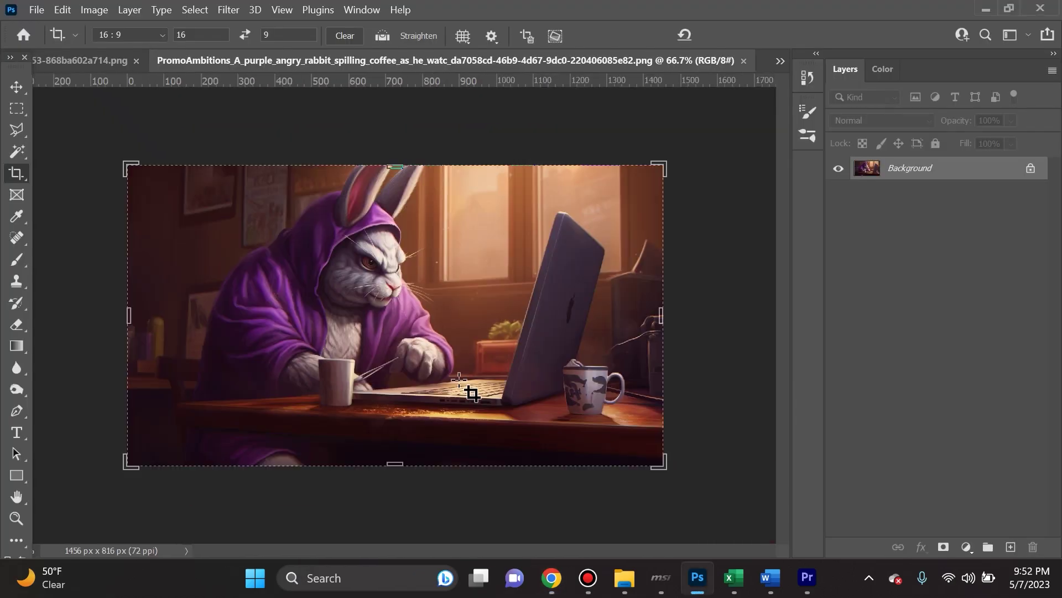